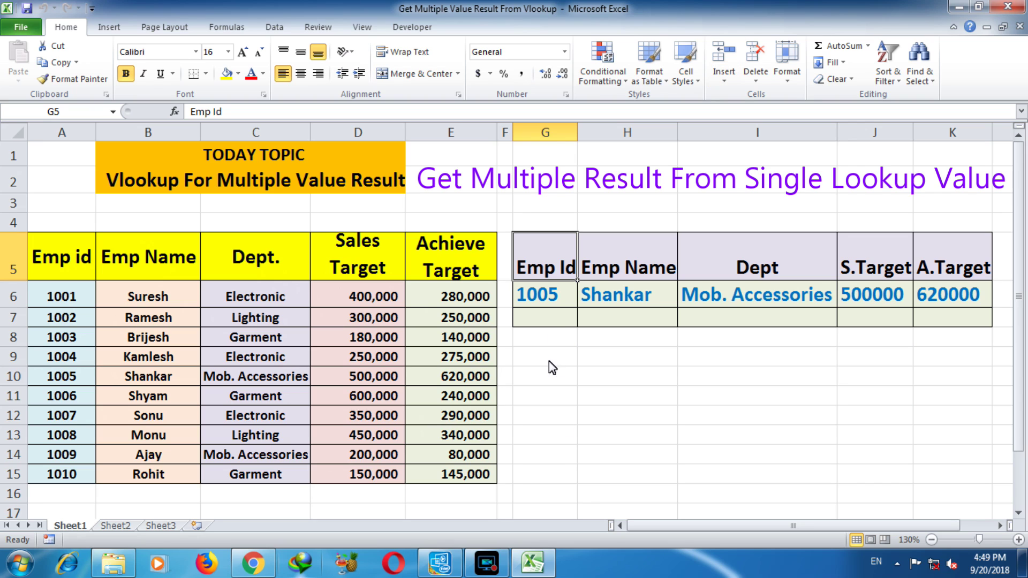
- Enter Emp Id 1007 in G6 to return Electronic, 350000 and 290000
left_click(555, 305)
type("1007")
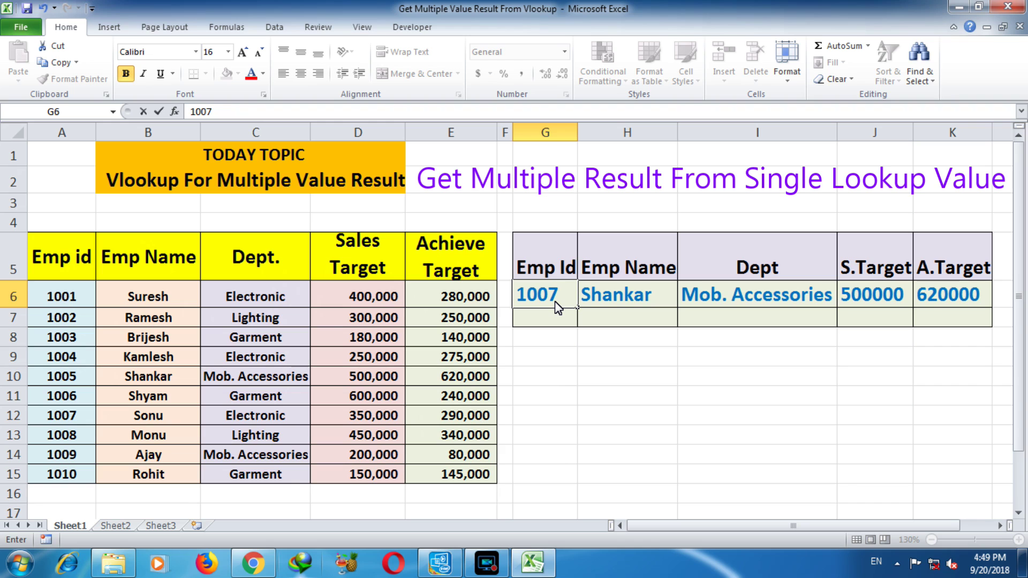
key("Return")
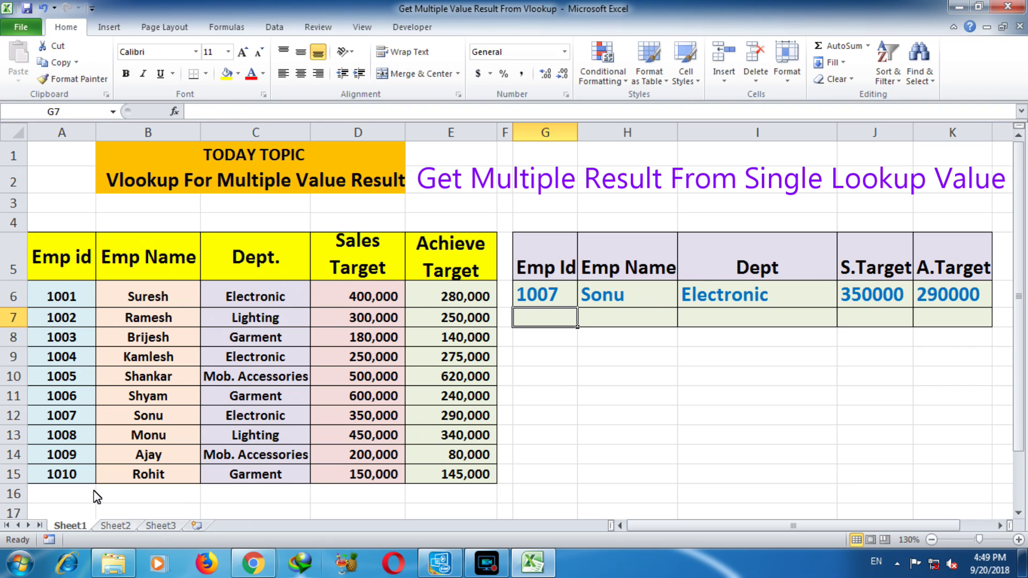
- Check employee 1007's name, department, sales and achieved targets against the source table
left_click(63, 420)
left_click(156, 419)
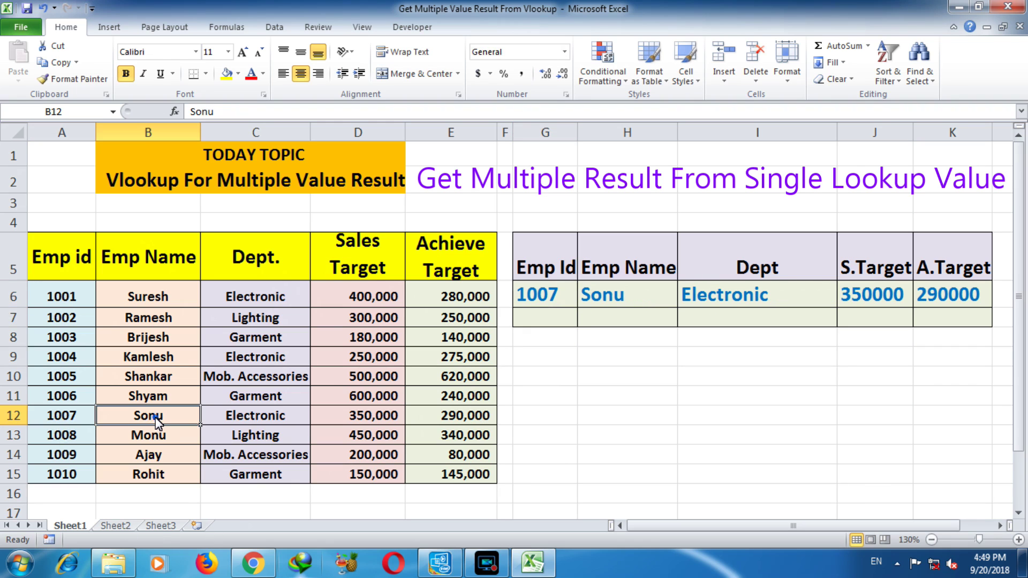
left_click(256, 420)
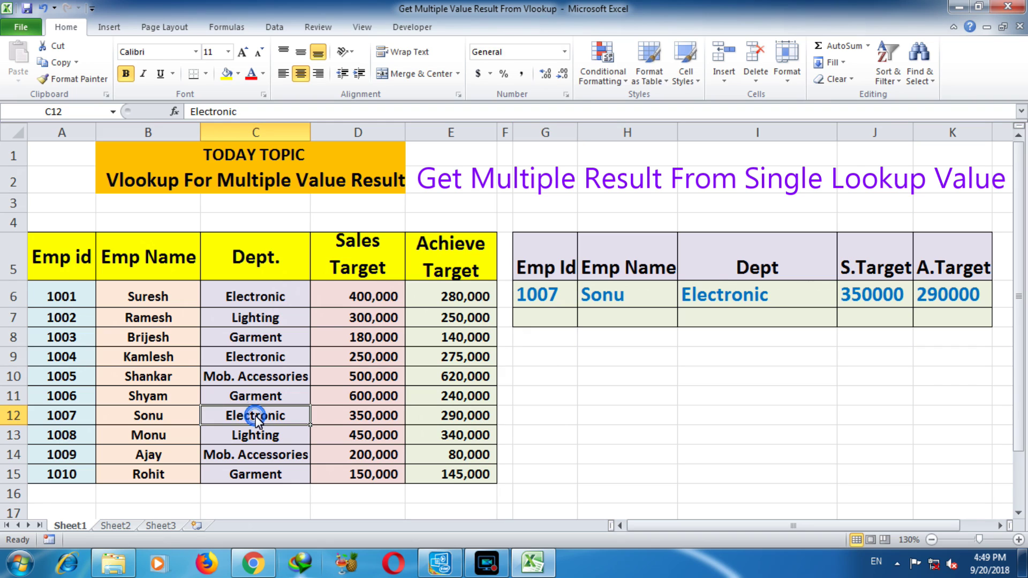
left_click(358, 418)
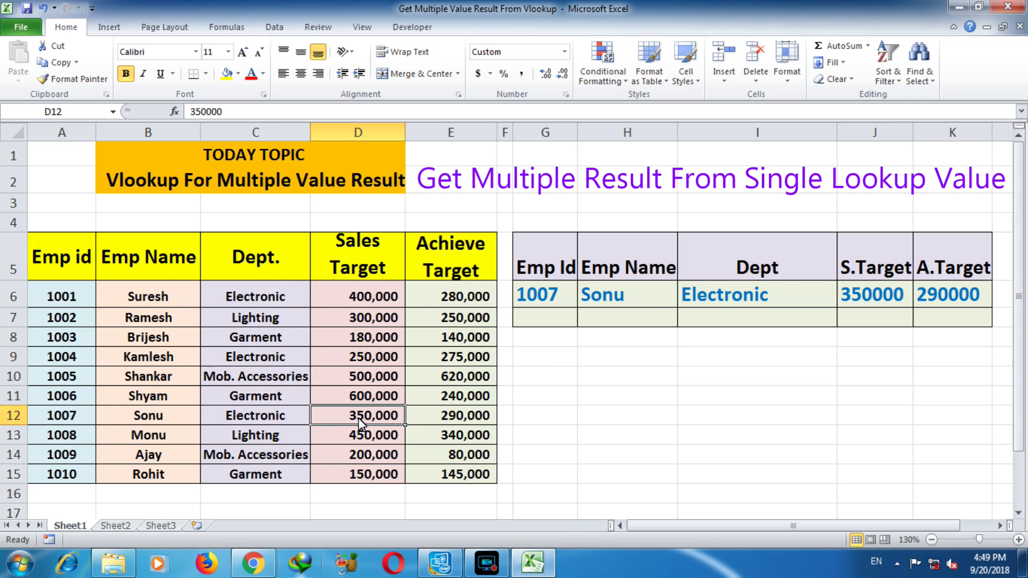
left_click(441, 421)
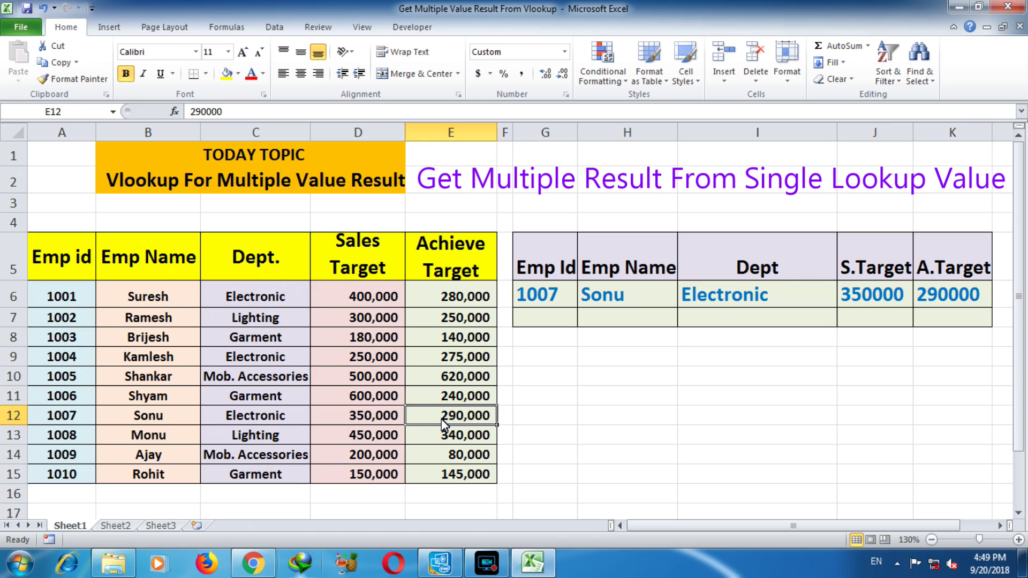
left_click(560, 298)
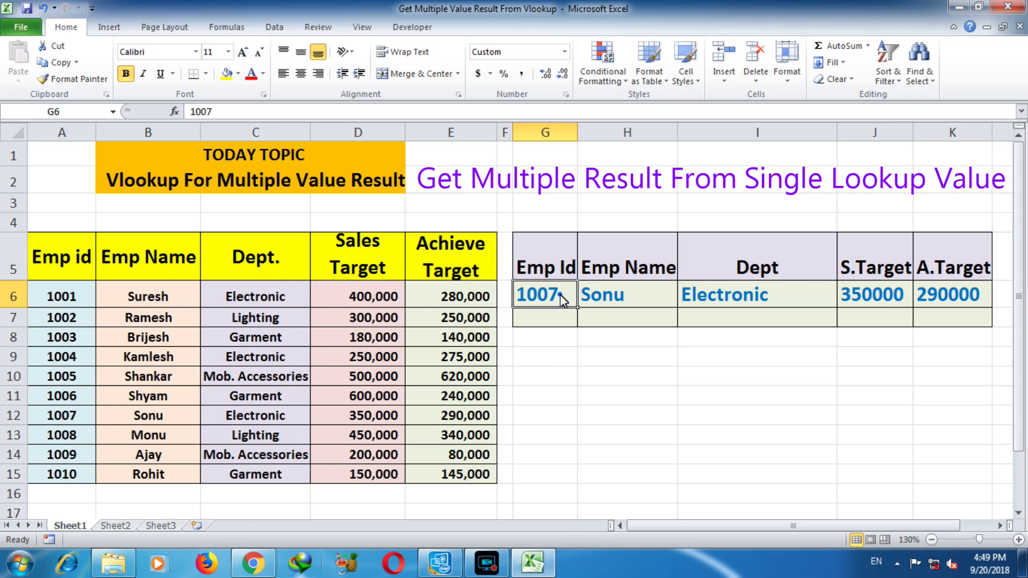
- Enter Emp Id 1002 in G6 and dismiss the Windows colour-scheme prompt
type("10")
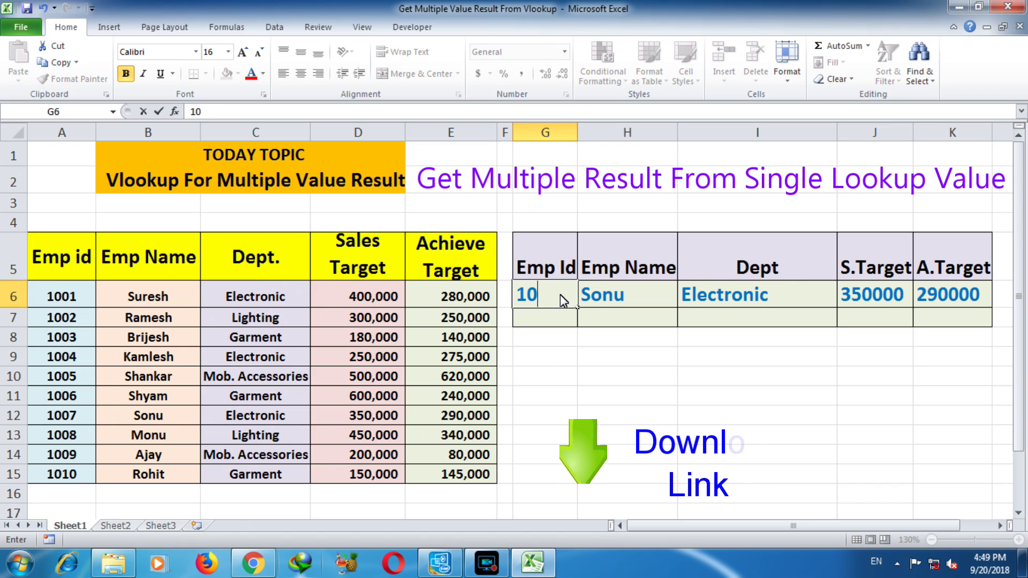
type("02")
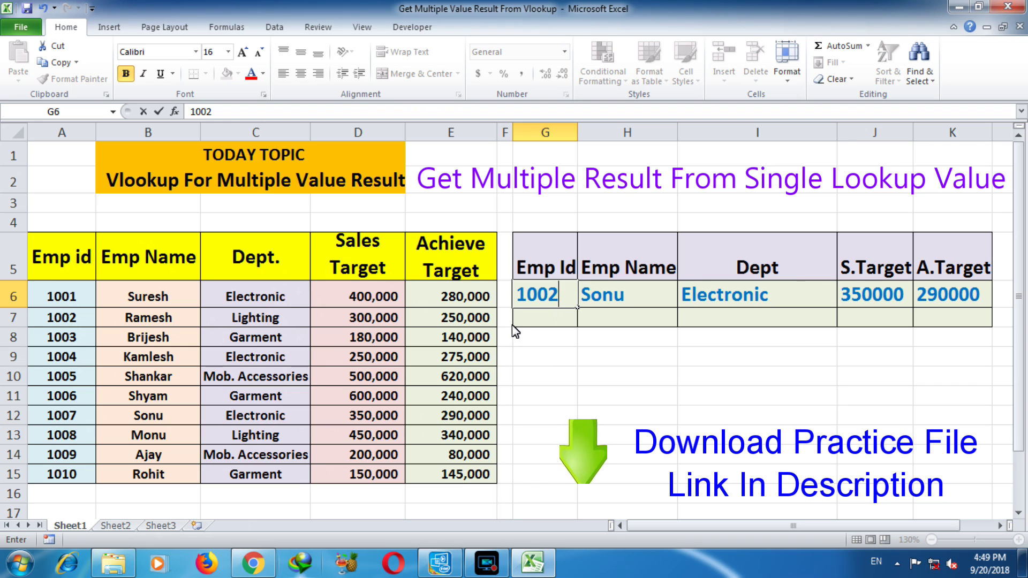
key("Return")
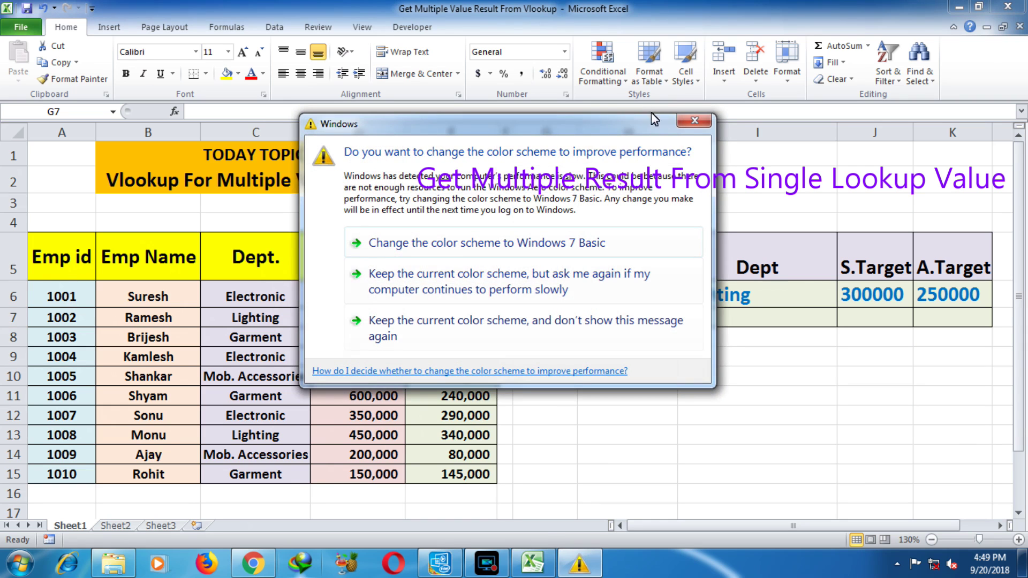
left_click(691, 121)
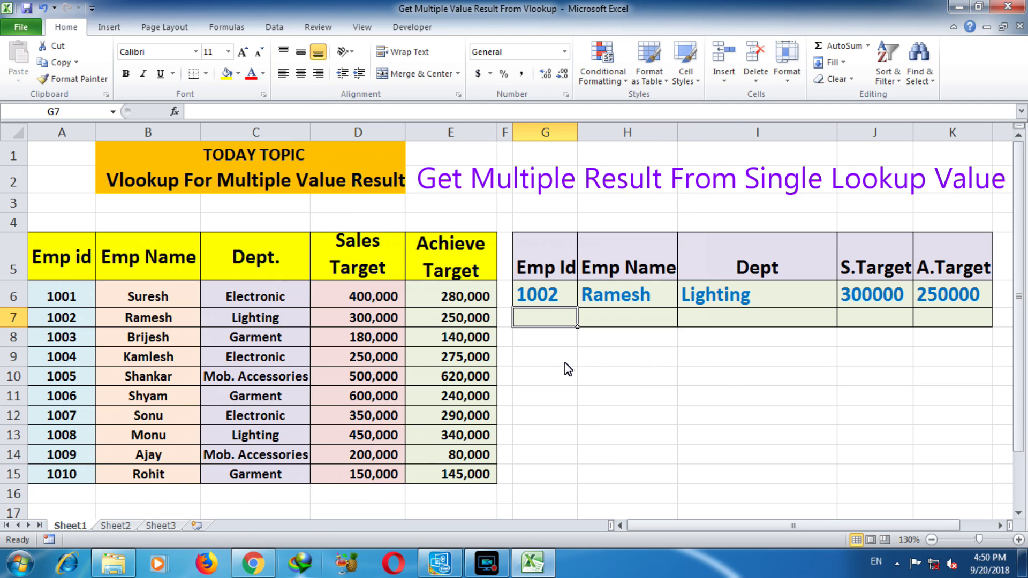
- Enter Emp Id 1008 in G6 to return Lighting, 450000 and 340000
left_click(538, 296)
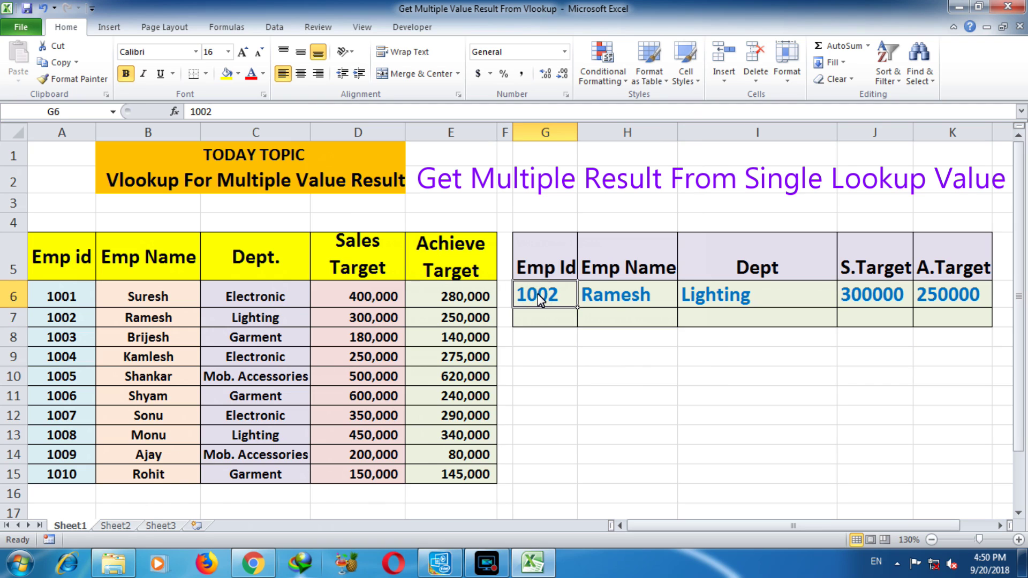
type("1008")
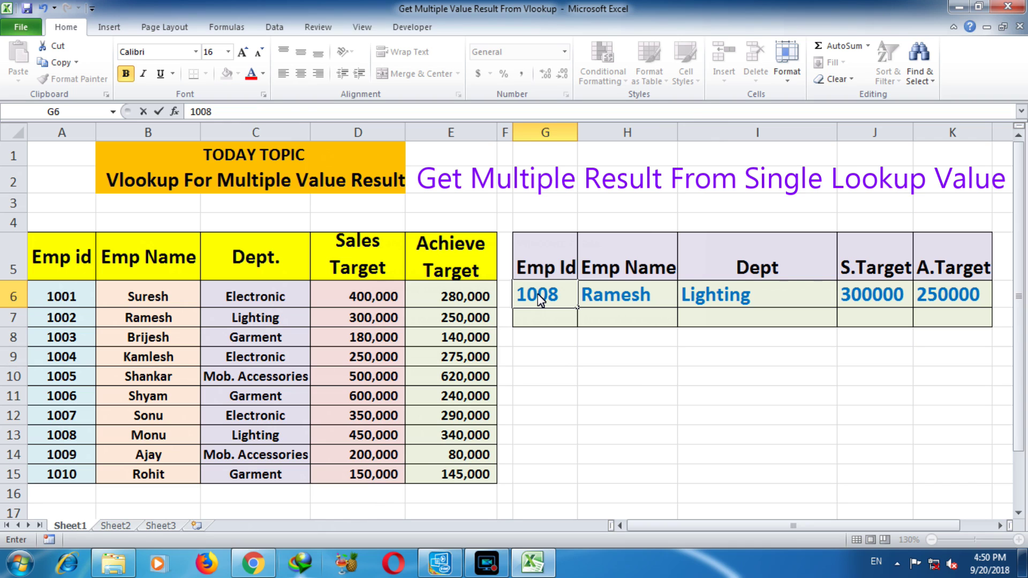
key("Return")
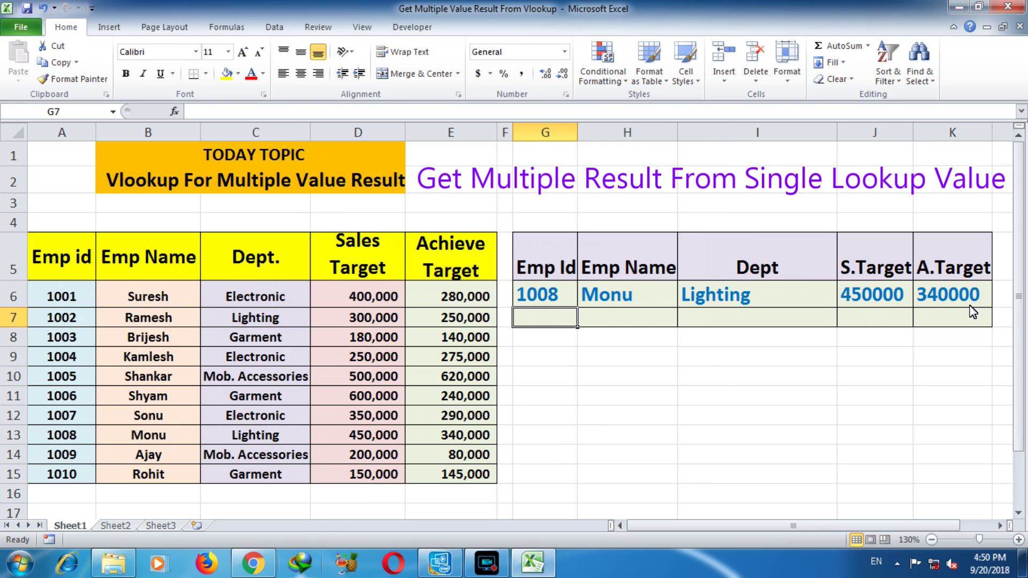
- Dismiss the colour-scheme prompt and select the lookup row G6:K6 for clearing
left_click(560, 304)
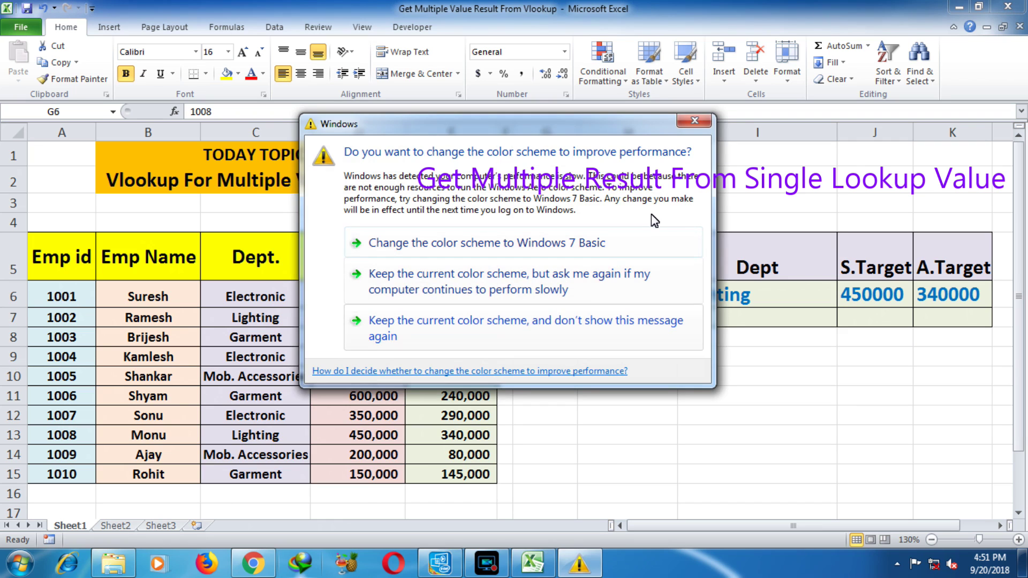
left_click(541, 321)
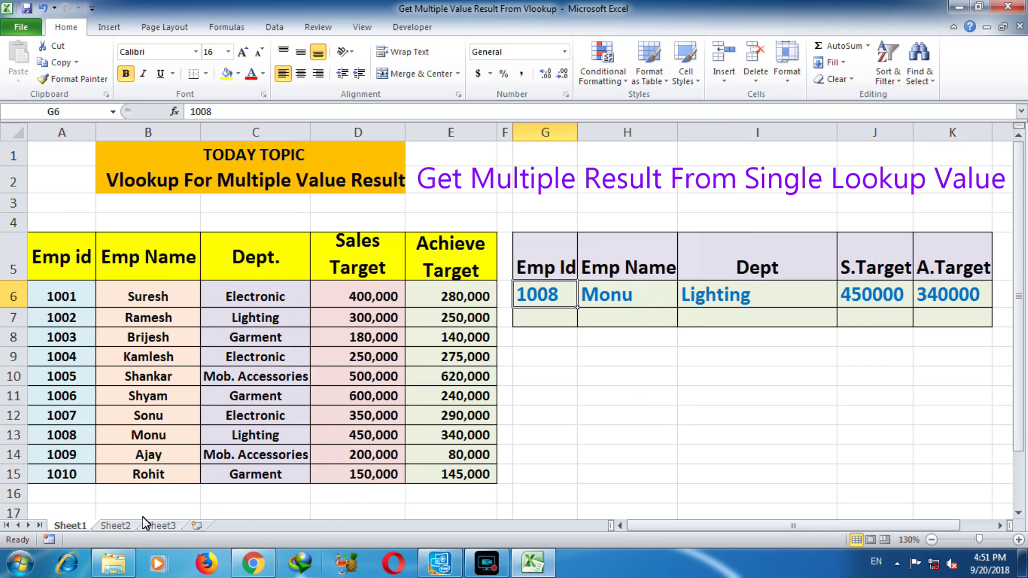
left_click(115, 525)
left_click(70, 525)
left_click_drag(538, 295, 932, 309)
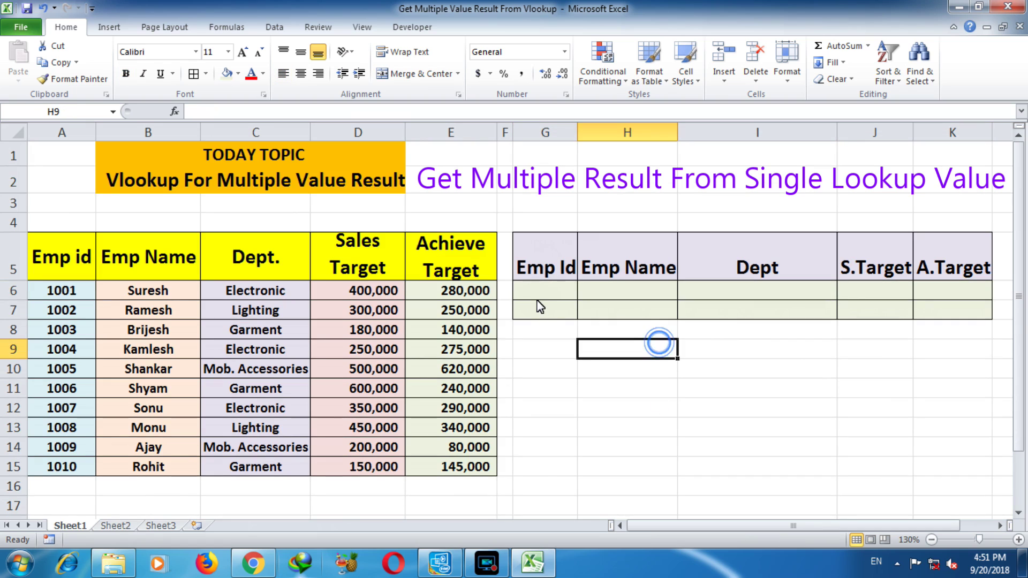
left_click(535, 296)
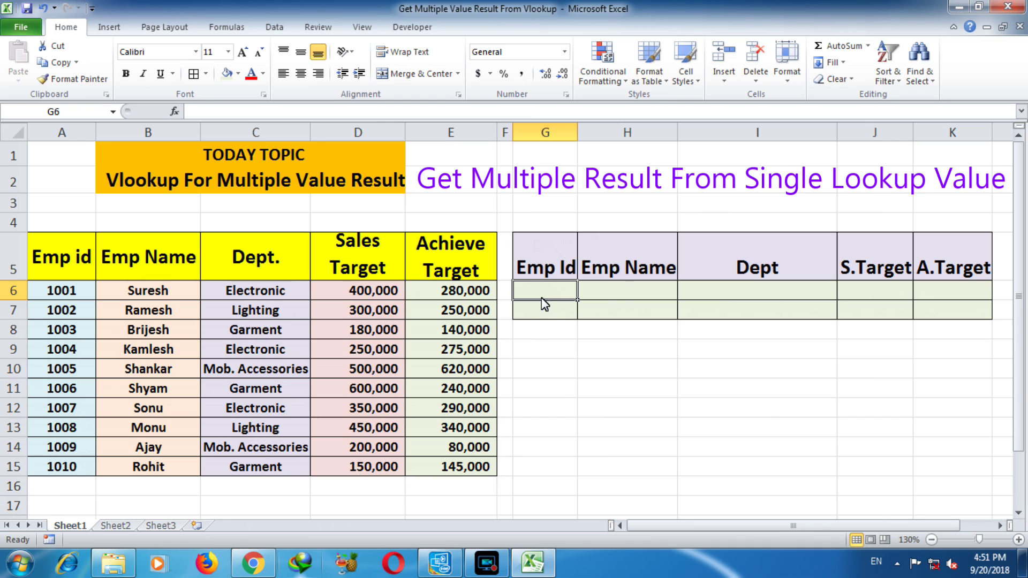
- Select the Emp Name cell H6 to start its lookup formula
left_click(602, 299)
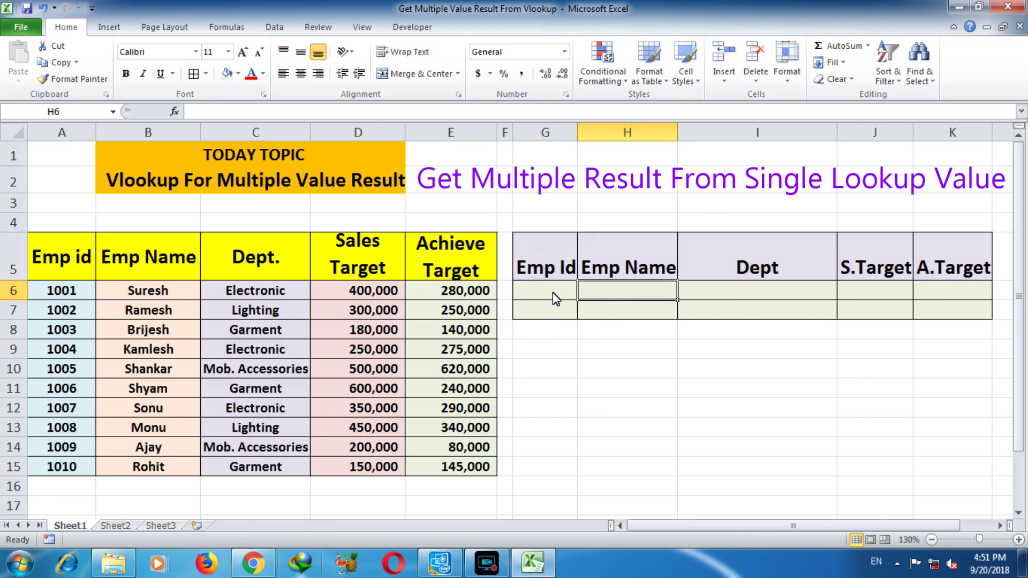
left_click(607, 300)
- Enter =VLOOKUP(G6,A5:E15,2,0) in H6 for the employee name, showing #N/A
type("=v")
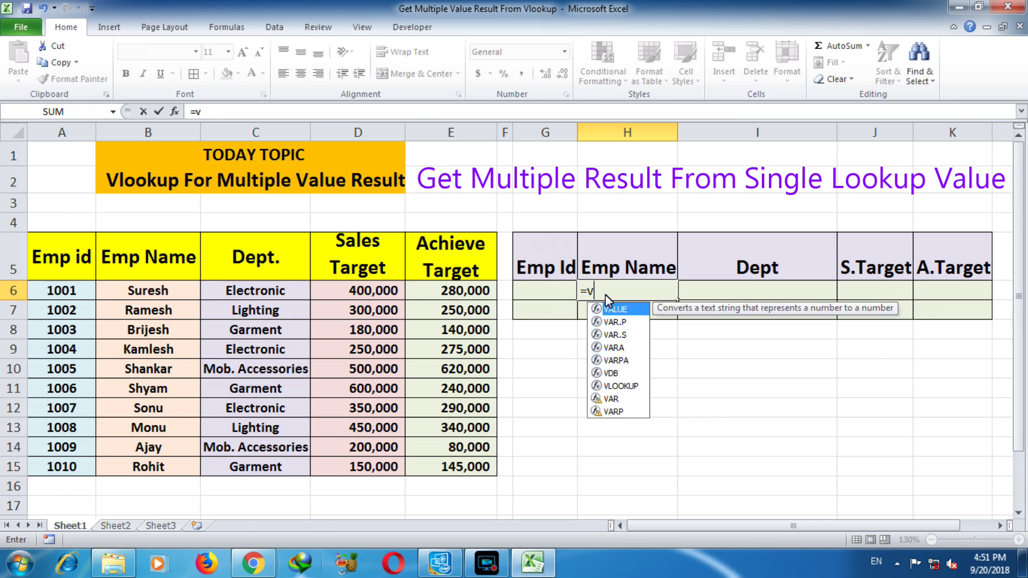
type("lookup")
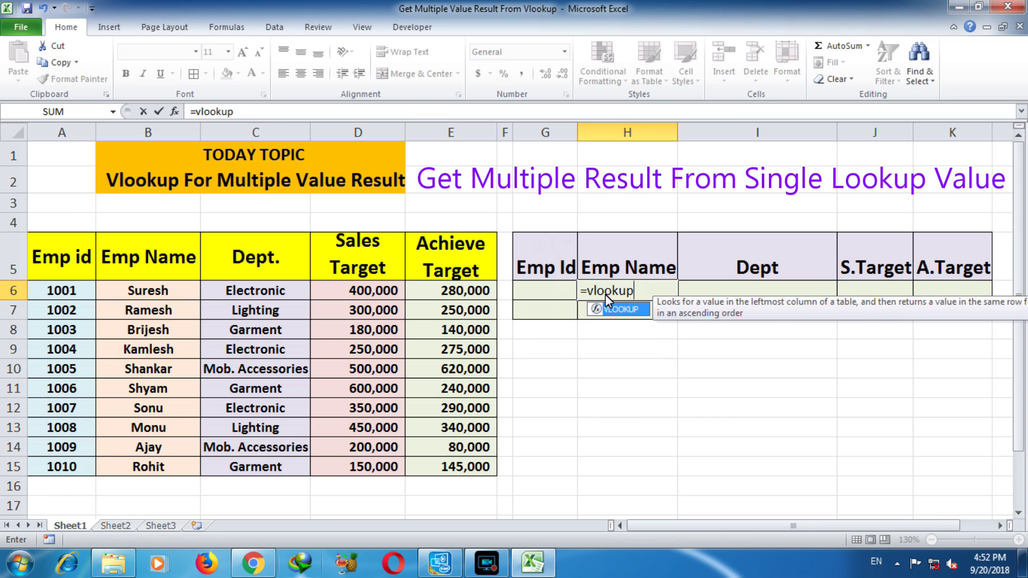
key("Tab")
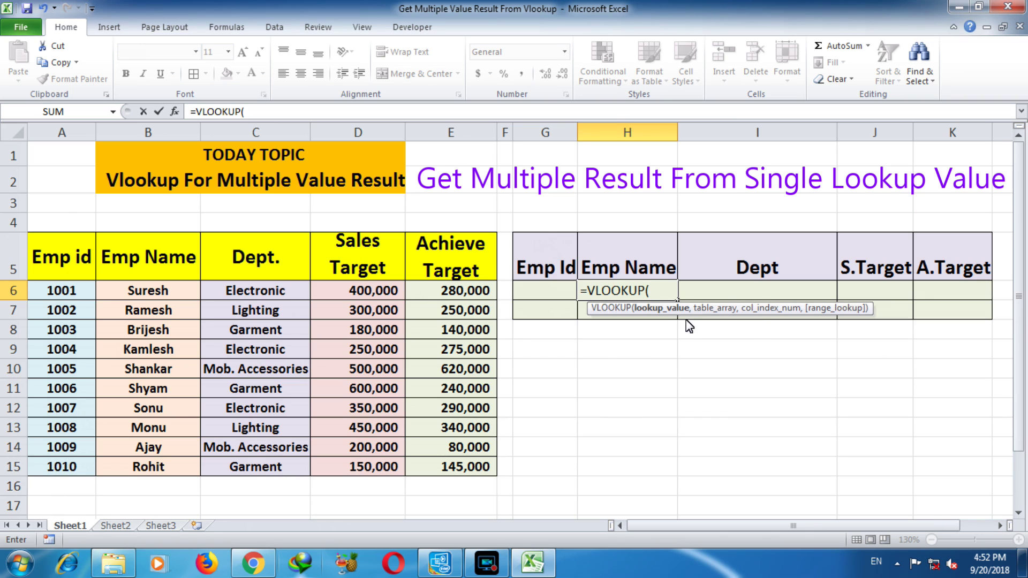
left_click(544, 294)
type(",")
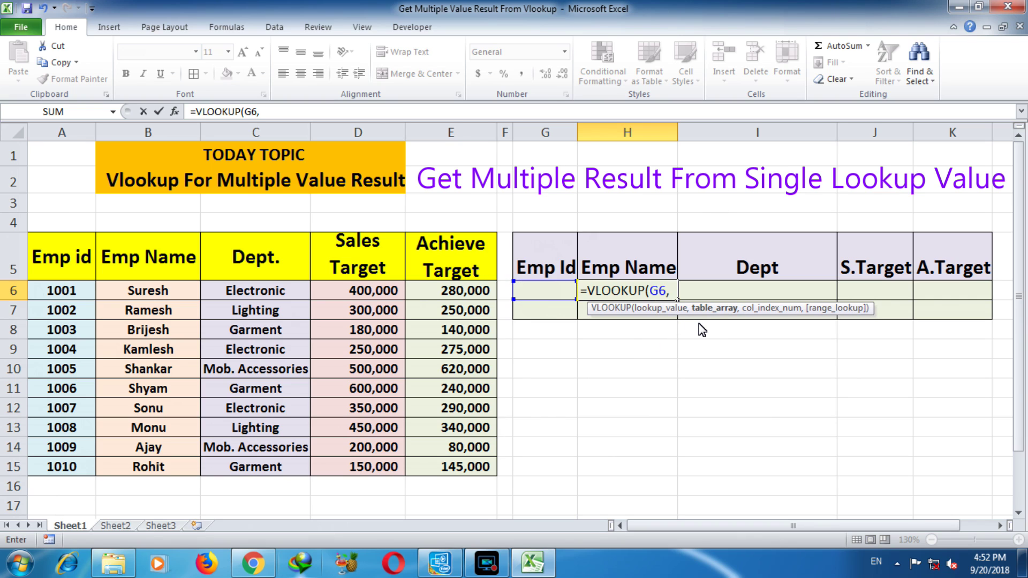
left_click_drag(53, 263, 435, 478)
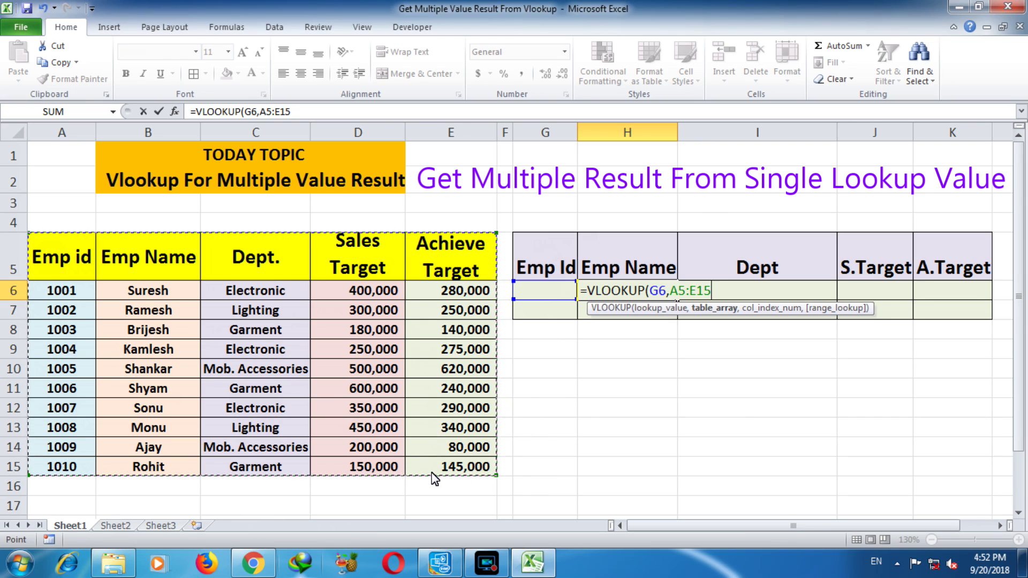
type(",")
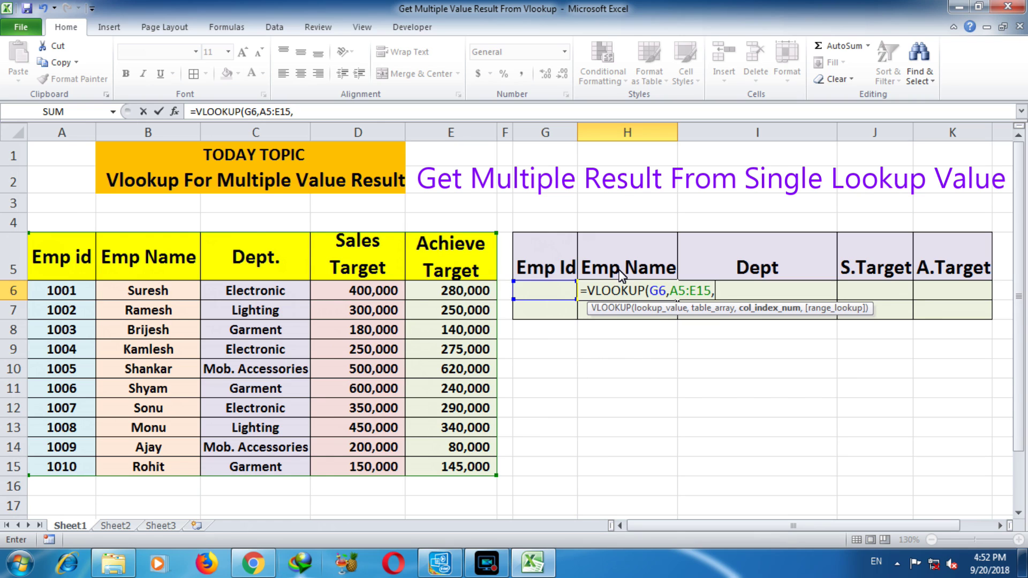
type("2")
type(",")
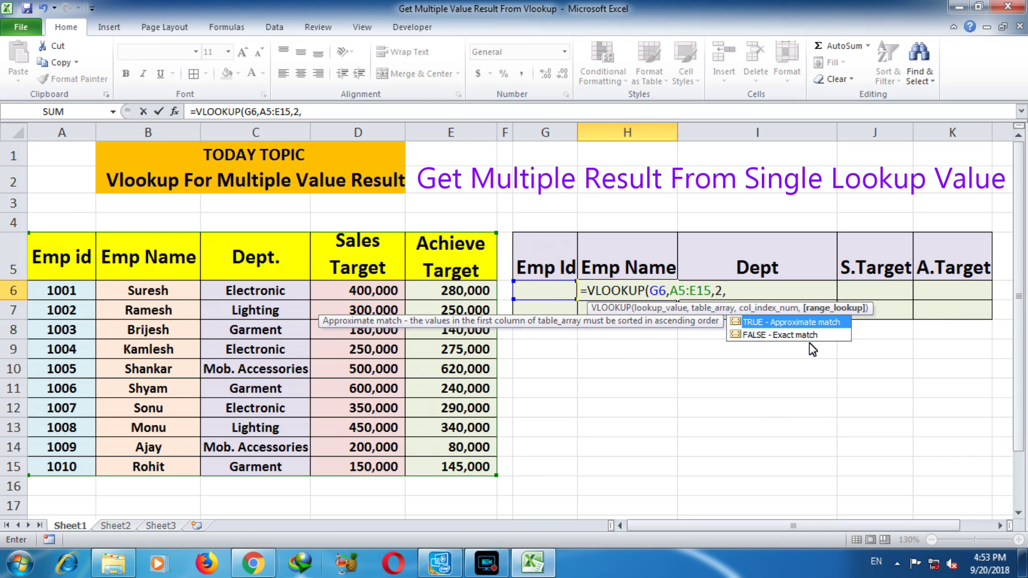
type("0")
key("BackSpace")
type("0")
type(")")
key("Return")
key("Up")
key("Left")
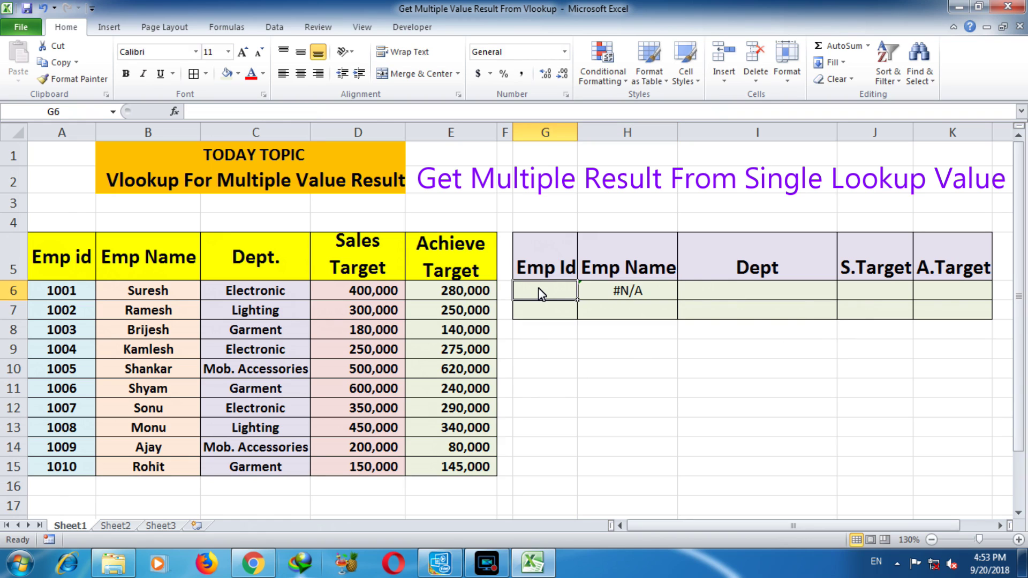
- Test the name lookup by entering Emp Ids 1001 and then 1006 in G6
type("100")
key("Return")
key("Up")
key("F2")
type("1")
key("Return")
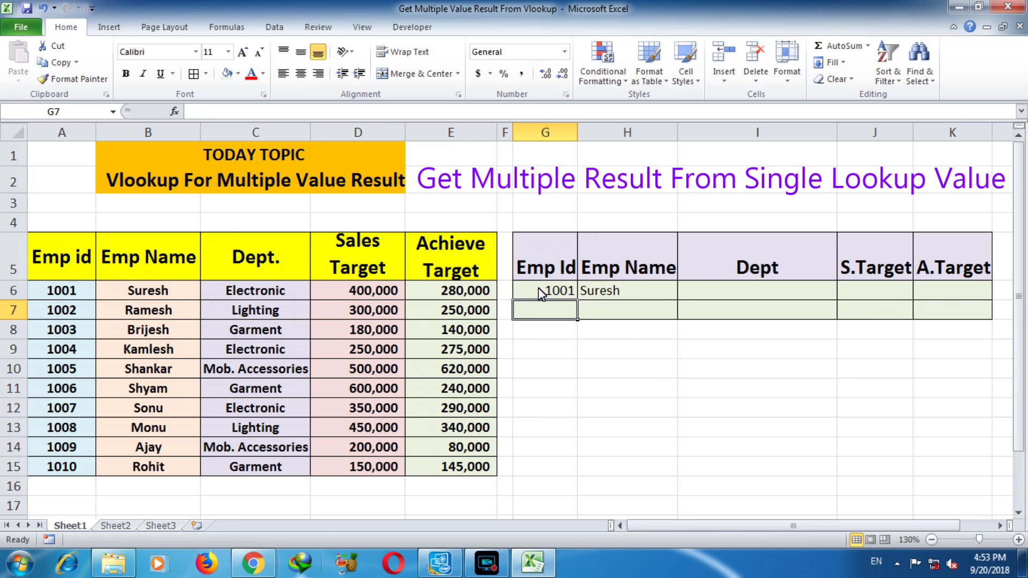
left_click(538, 289)
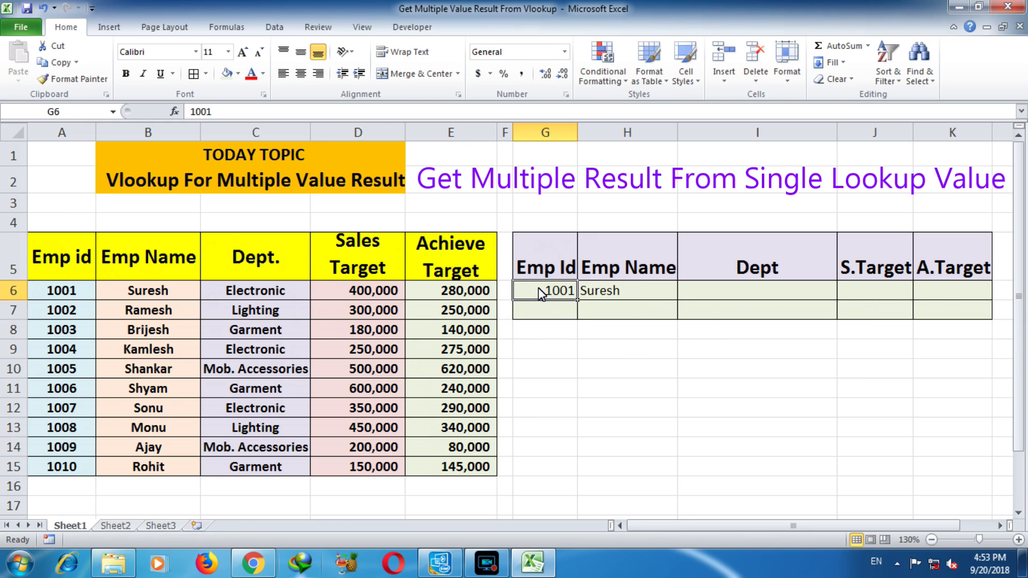
key("F2")
key("BackSpace")
type("6")
key("Return")
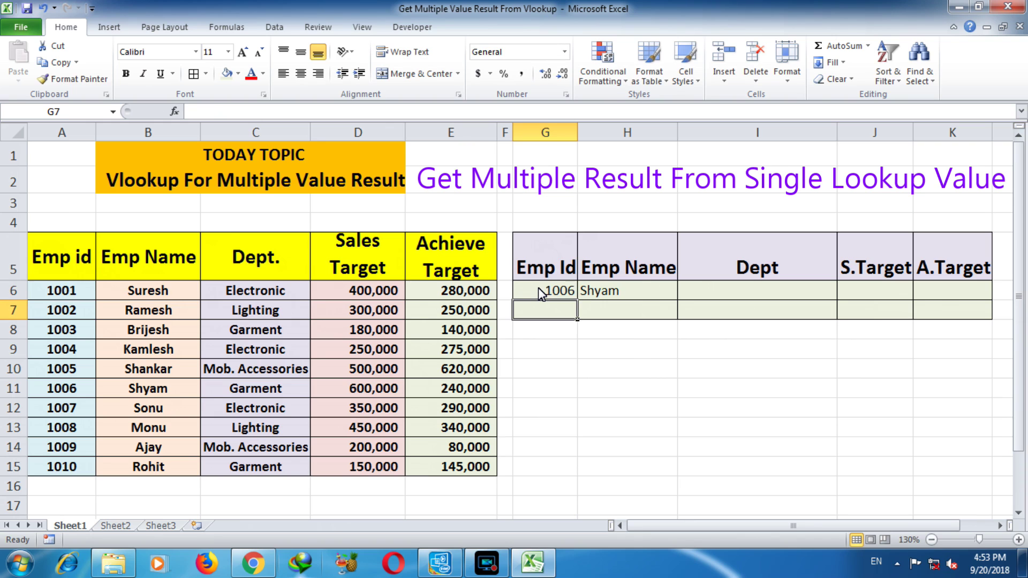
- Enter Emp Id 1007 in G6 and inspect the H6 name formula
left_click(535, 291)
type("1007")
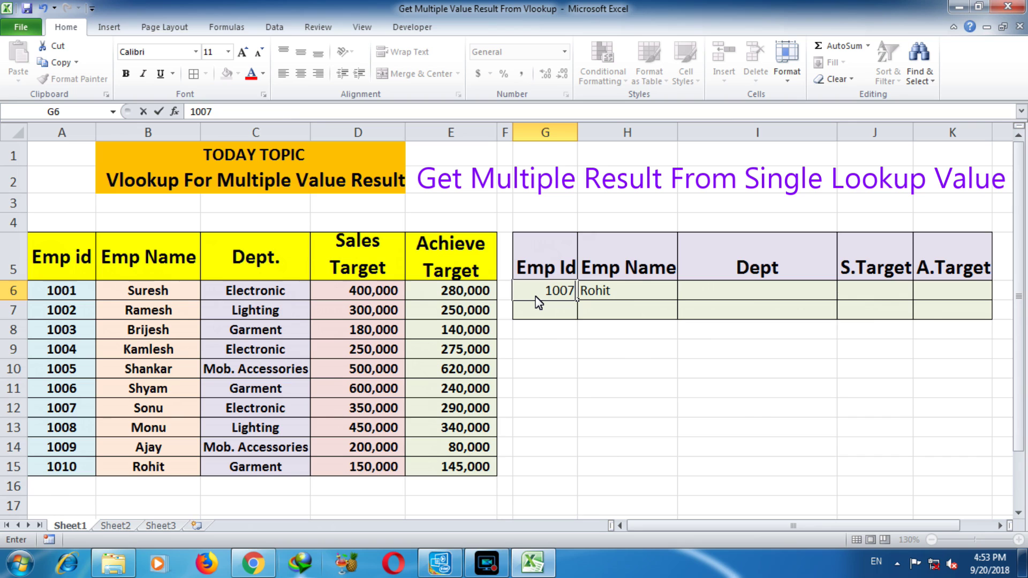
key("Return")
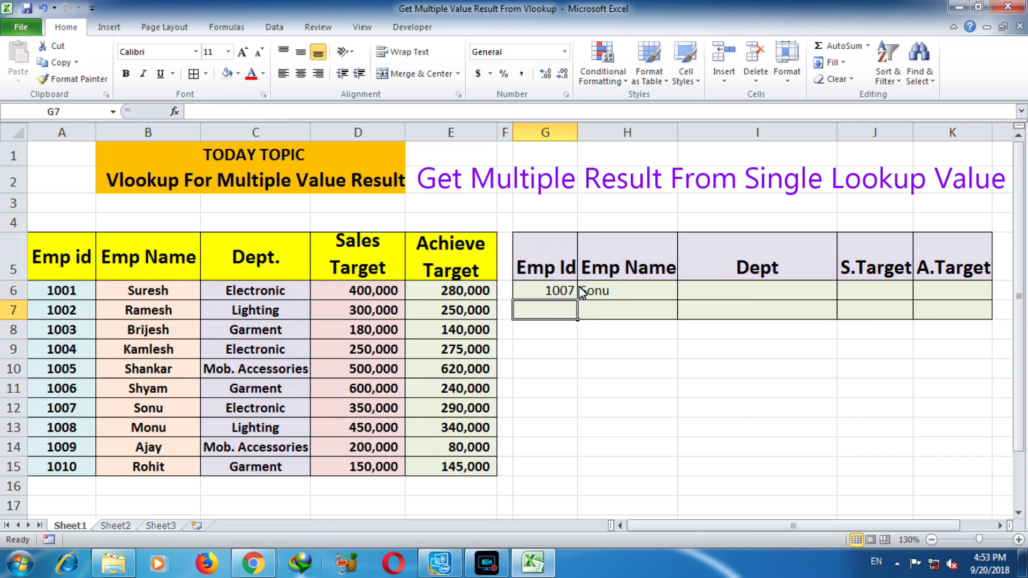
left_click(600, 295)
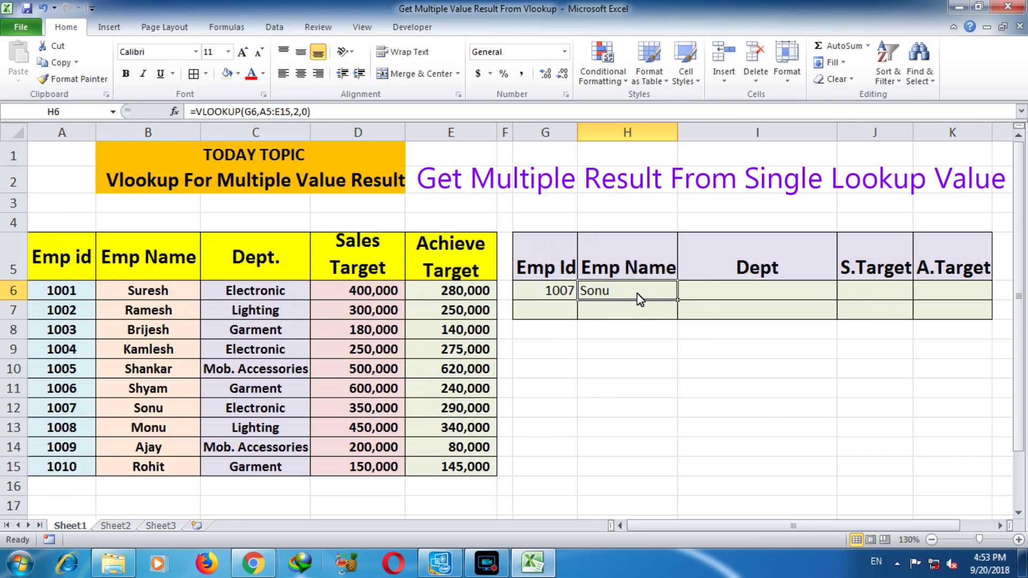
left_click(705, 301)
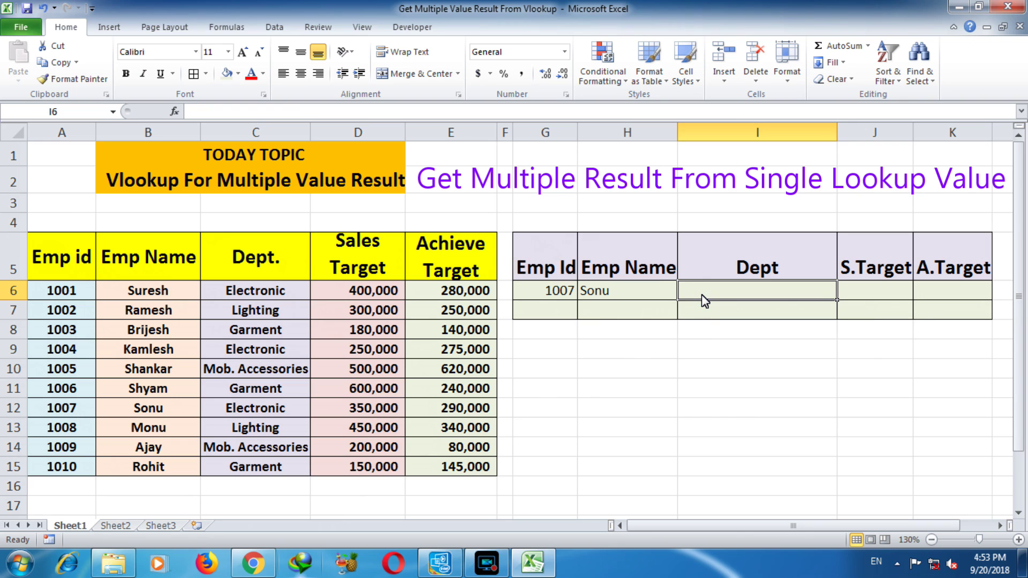
- Start a VLOOKUP in I6 using G6 as lookup value over range A5:E15
type("=")
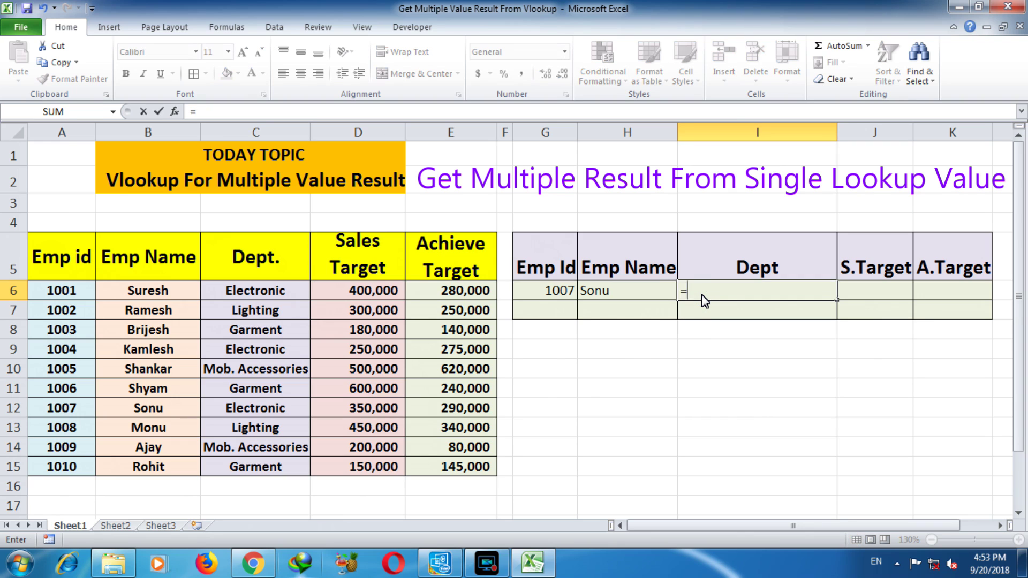
type("vlookup")
key("Tab")
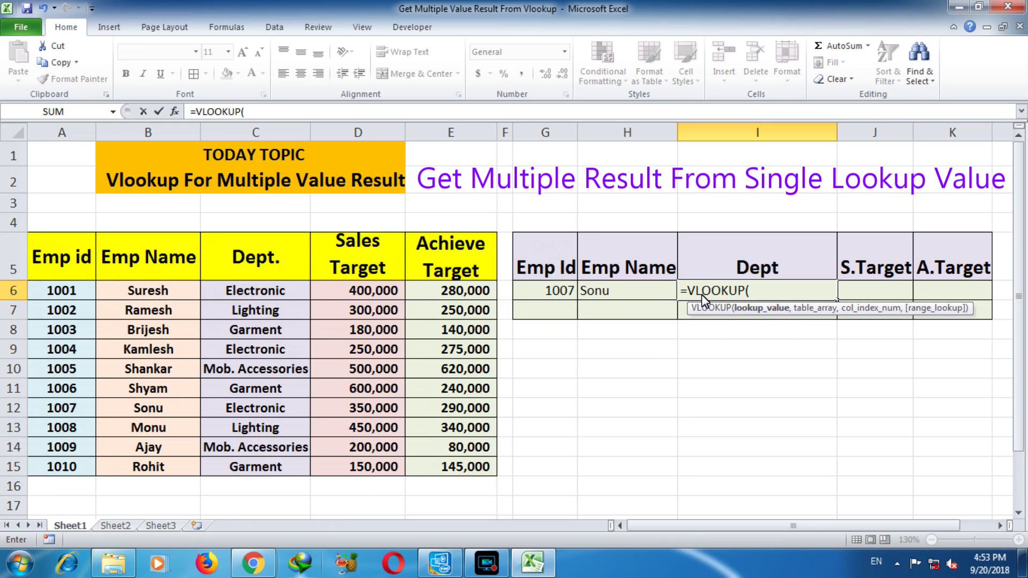
left_click(556, 296)
type(",")
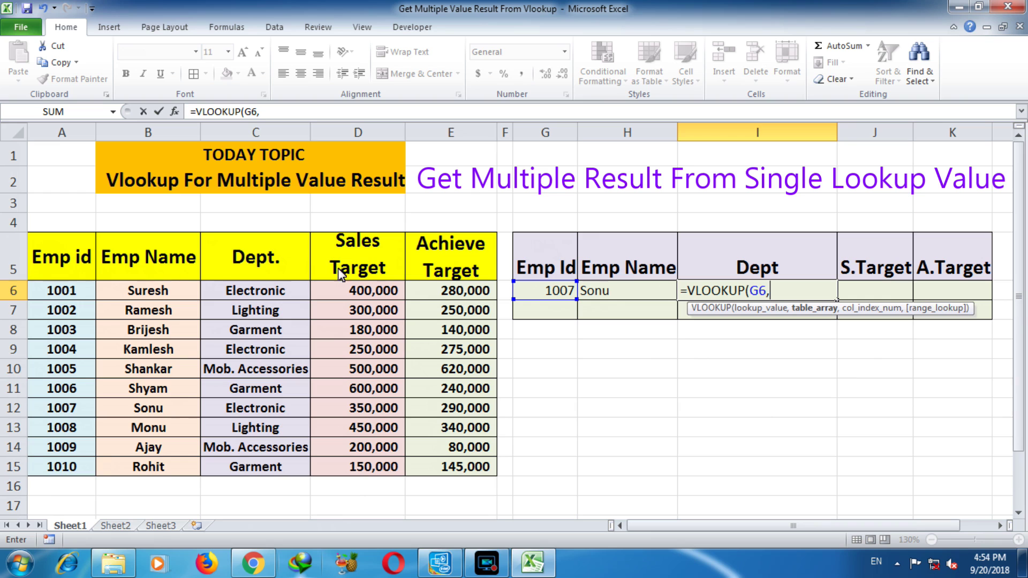
mouse_move(50, 260)
left_mouse_down()
mouse_move(414, 431)
mouse_move(444, 471)
left_mouse_up()
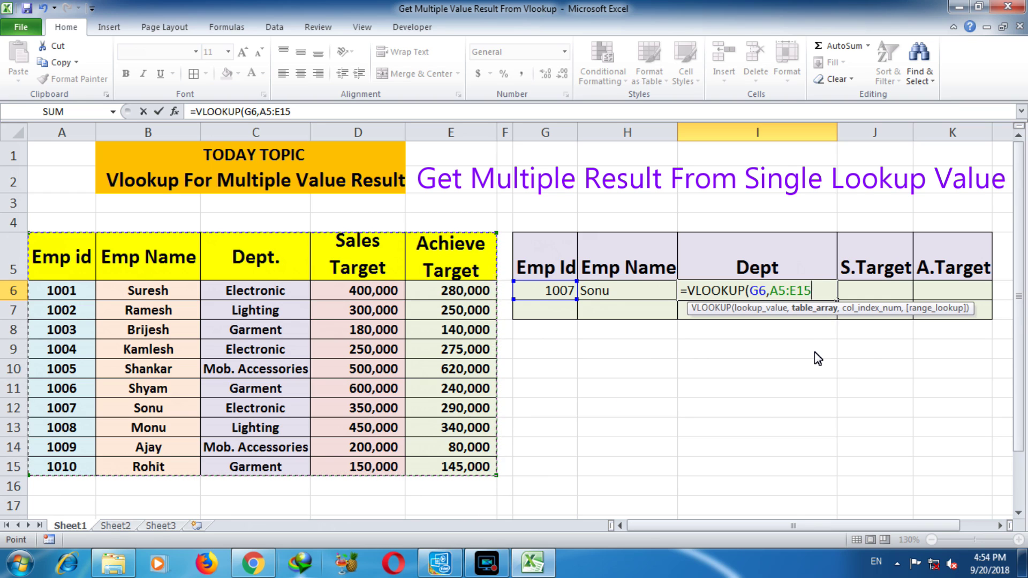
left_click(69, 264)
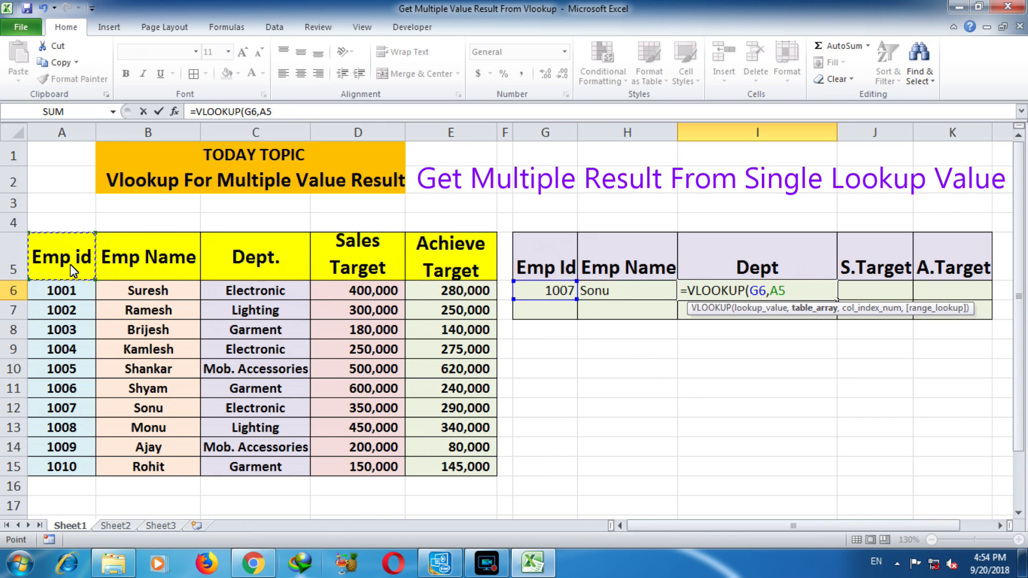
key("ctrl+shift")
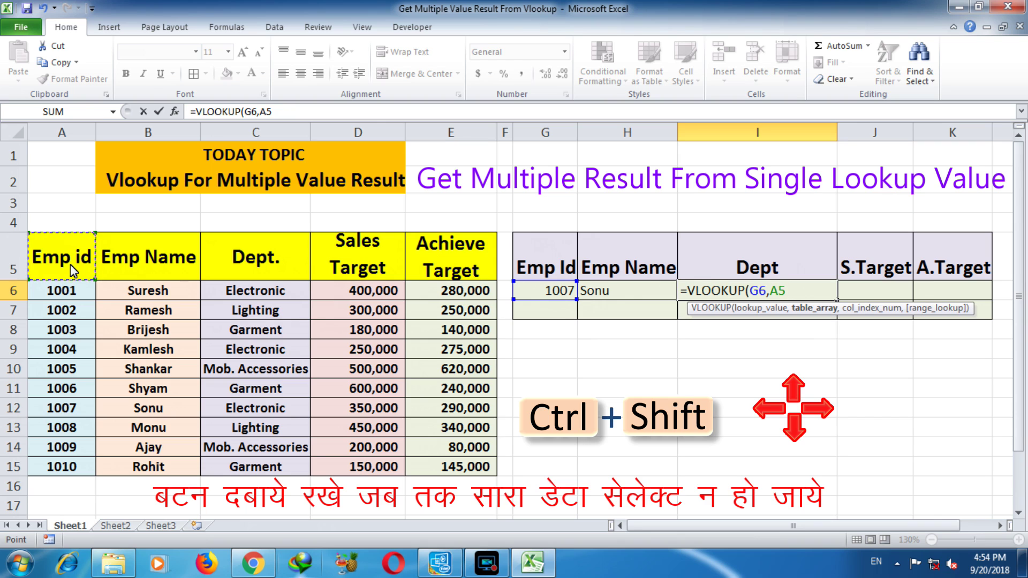
key("ctrl+shift+Right")
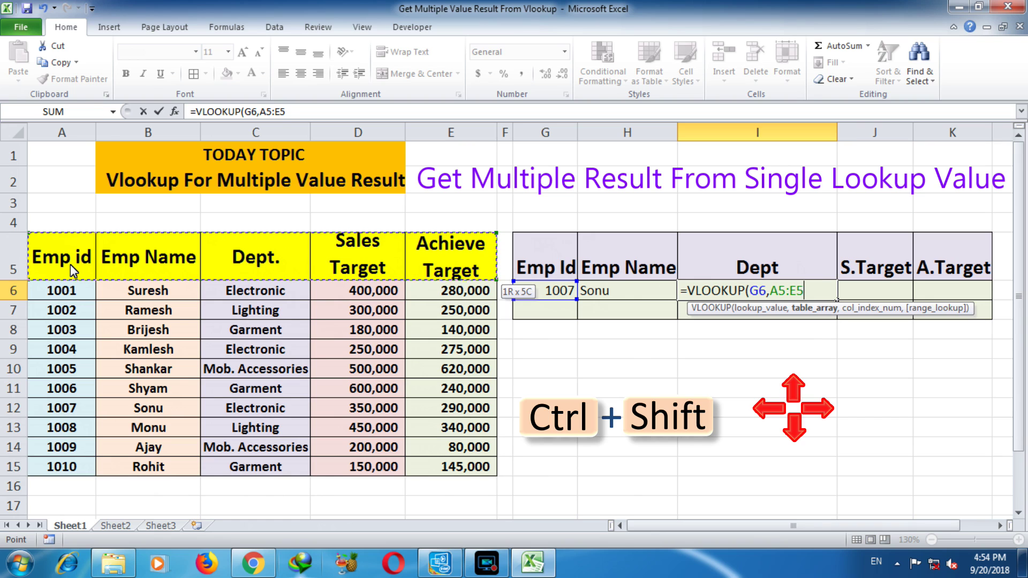
key("ctrl+shift+Down")
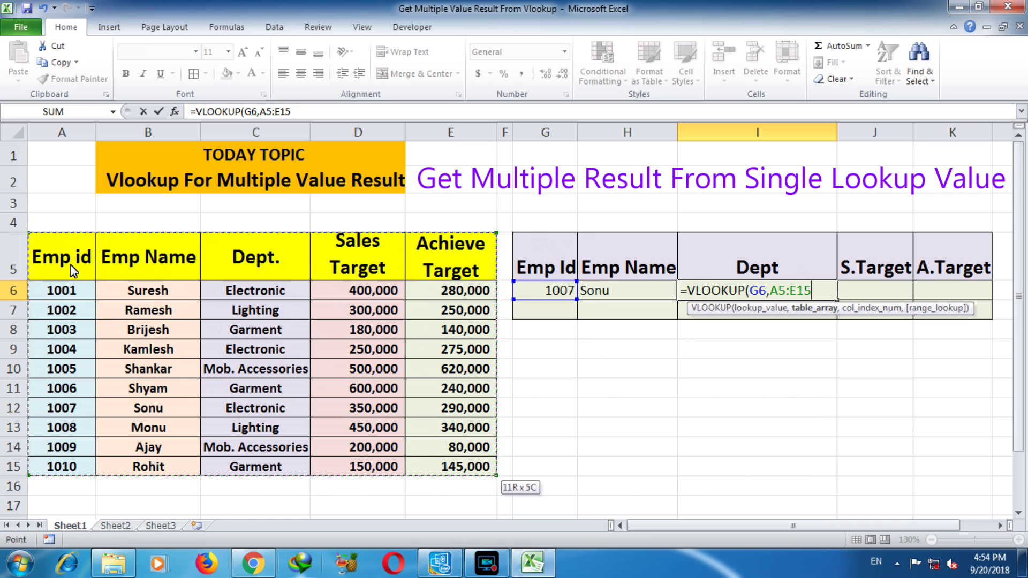
- Finish the I6 formula with column 3 and exact match 0, returning Electronic
type(",")
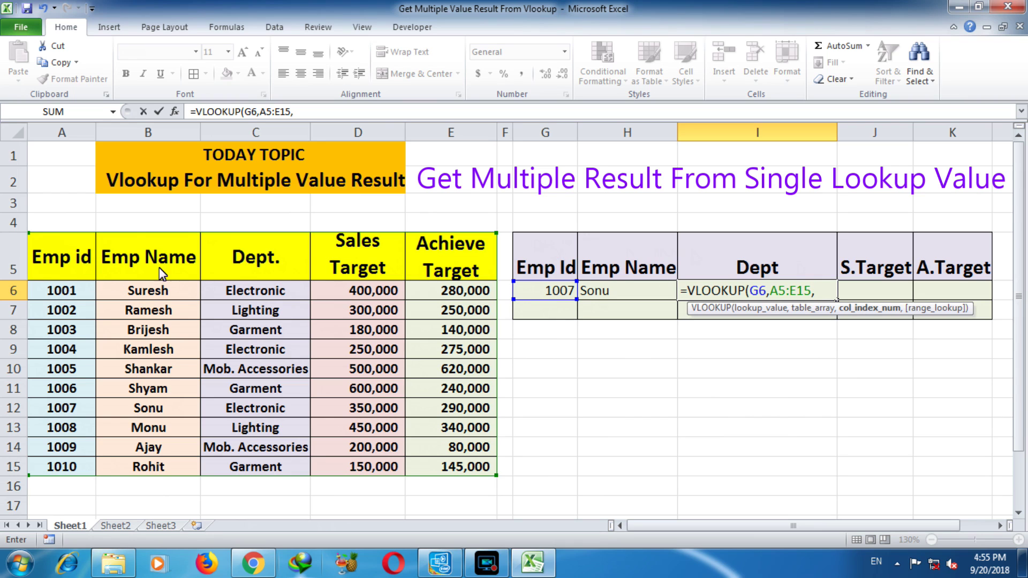
type("3")
type(",")
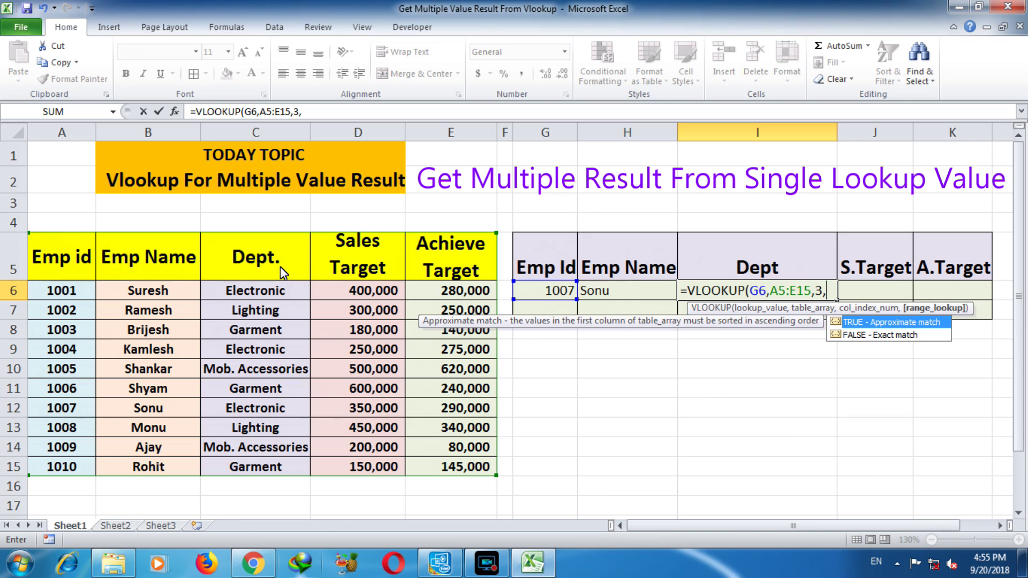
type("0")
type(")")
key("Return")
key("Up")
left_click(553, 301)
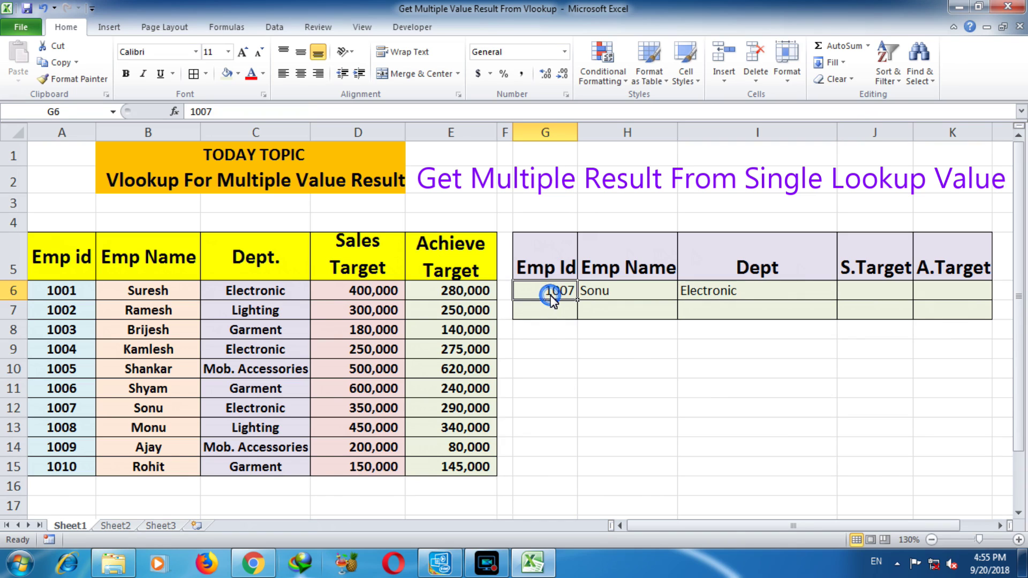
- Enter Emp Id 1008 and compare the name and Lighting department with the table
type("1008")
key("Return")
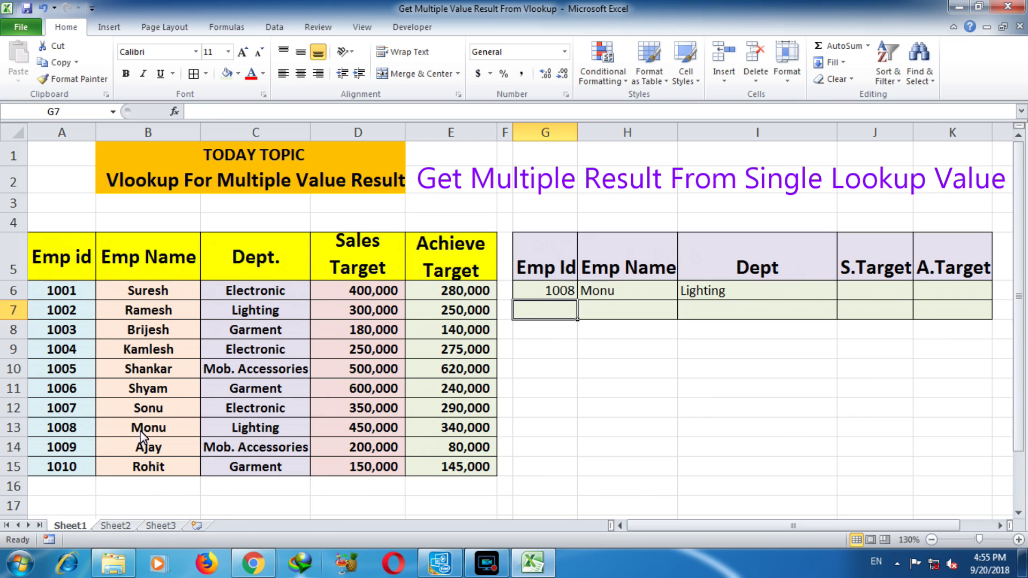
left_click(140, 429)
left_click(241, 428)
- Enter Emp Id 1003 in G6, returning Garment as the department
left_click(566, 298)
type("1003")
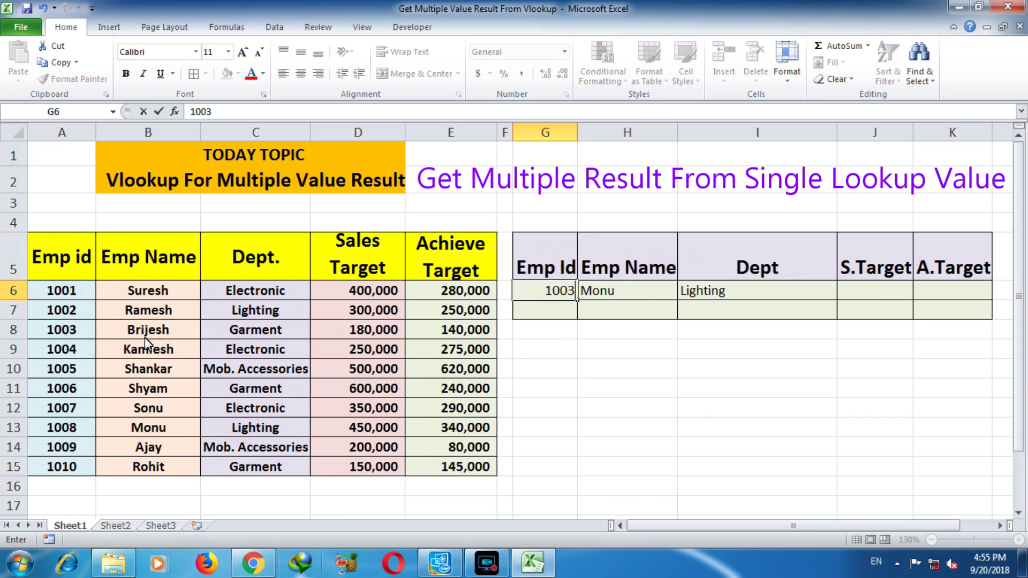
key("Return")
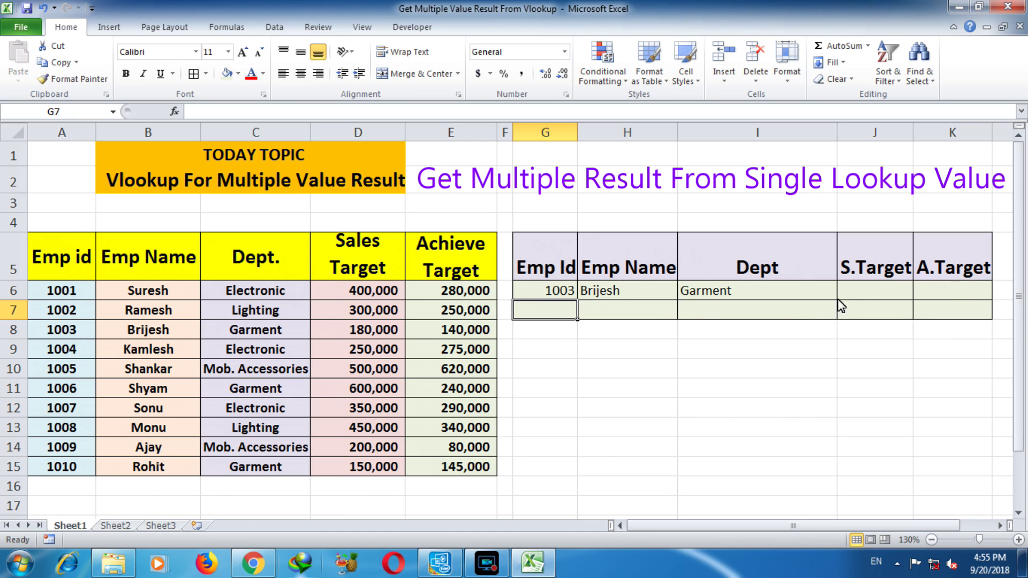
left_click(699, 292)
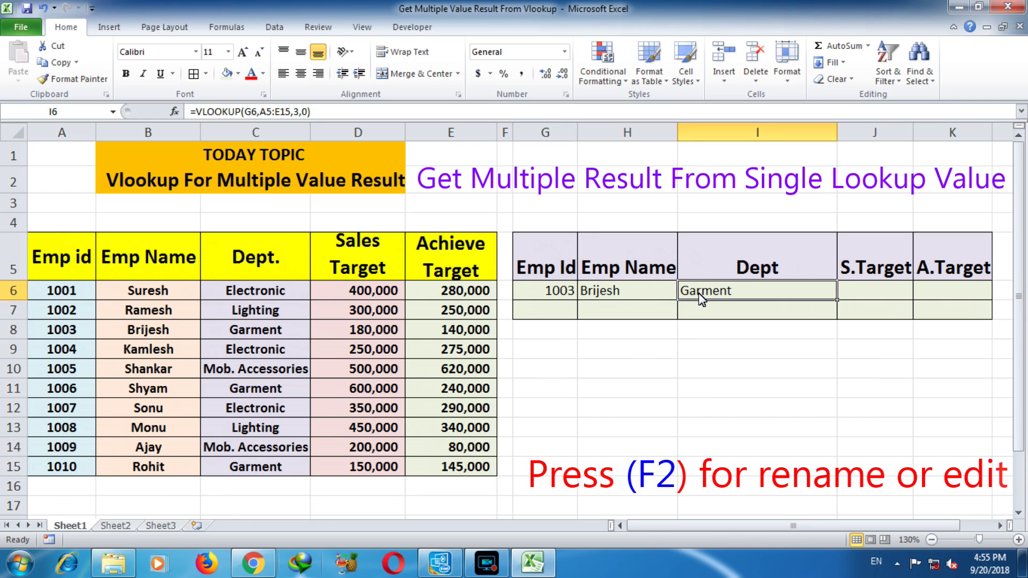
- Check the I6 formula's A5:E15 range against the table's last cell E15, then reopen it for editing
key("F2")
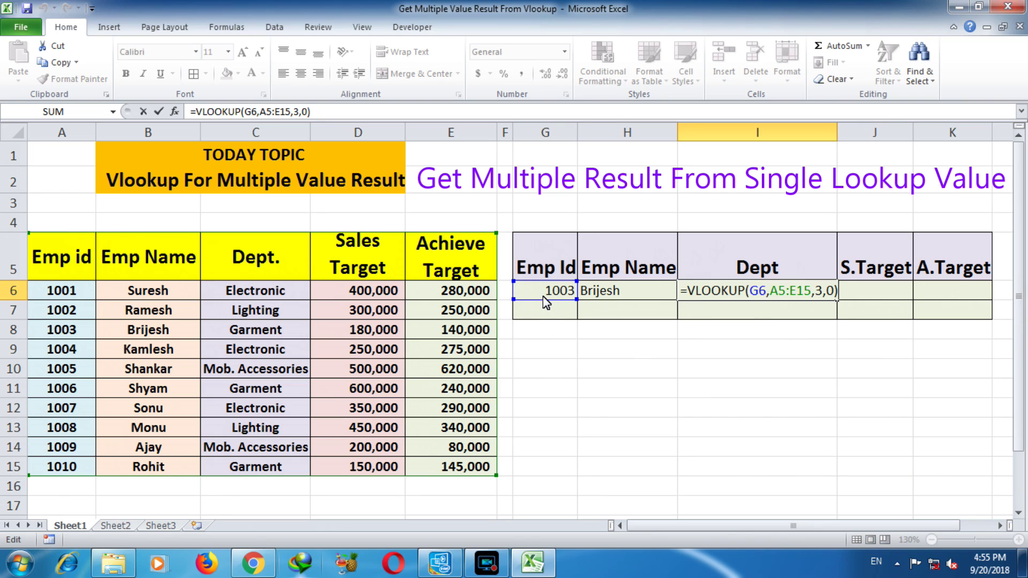
left_click(780, 292)
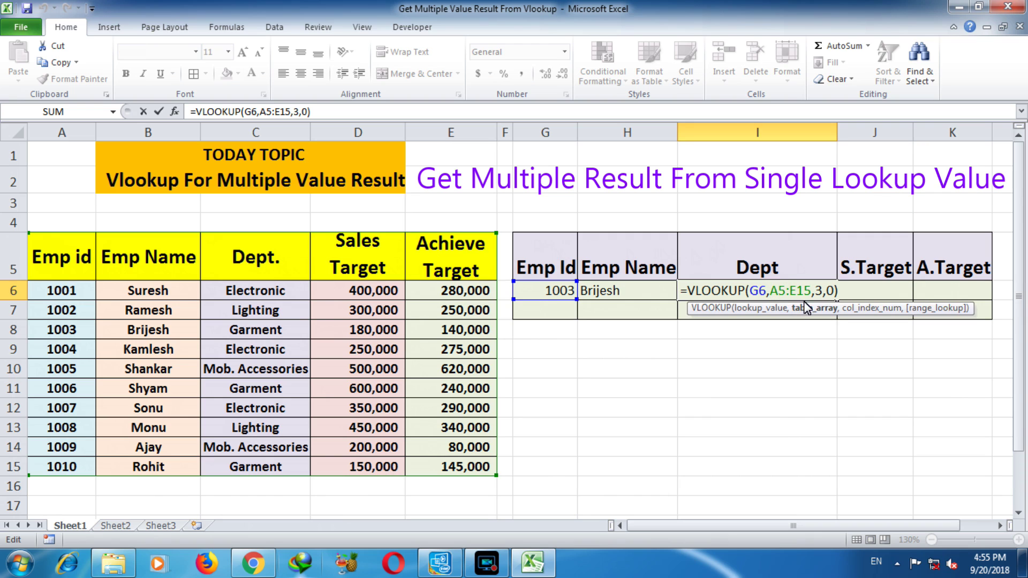
left_click(55, 263)
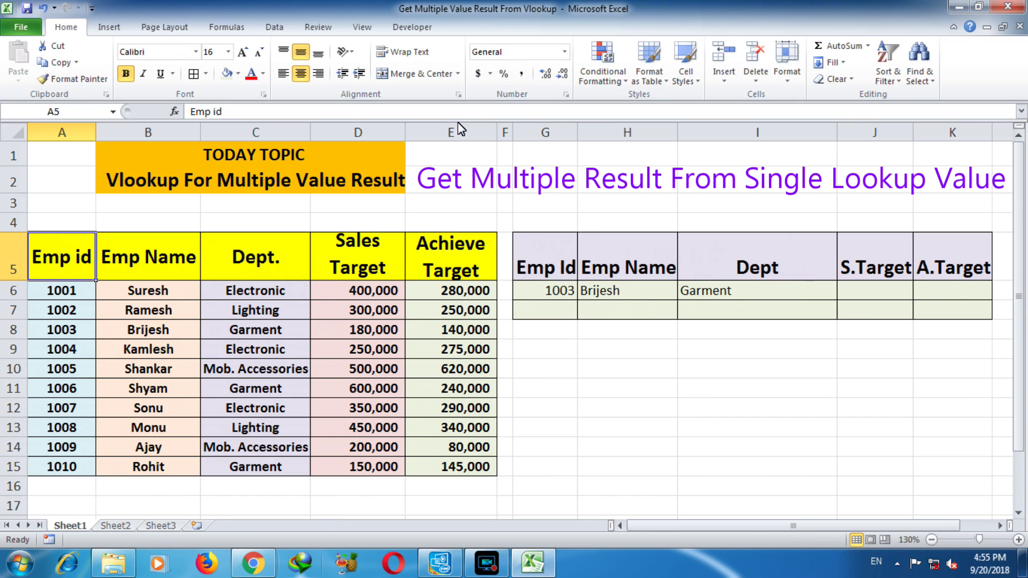
left_click(459, 473)
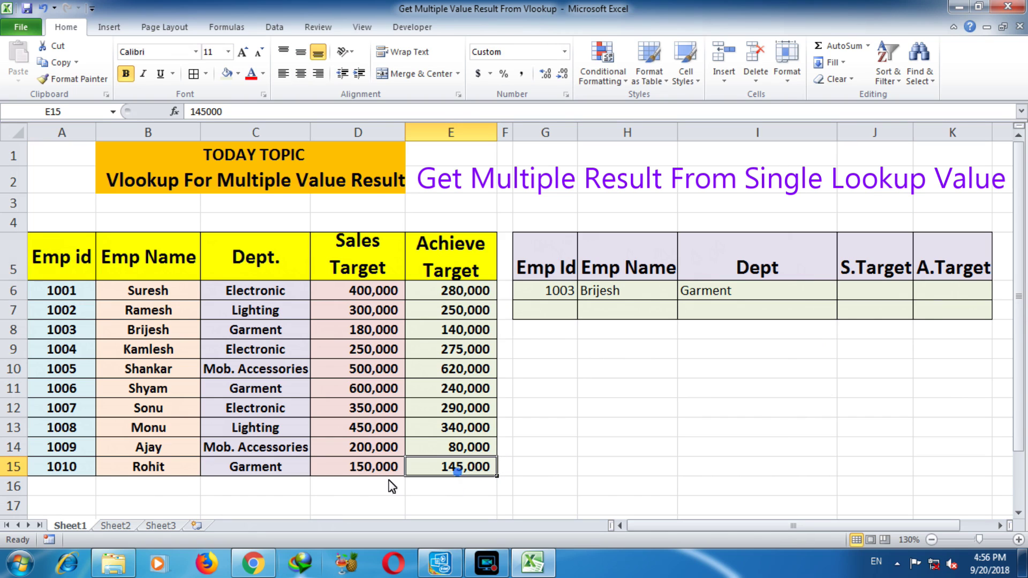
left_click(759, 293)
double_click(761, 295)
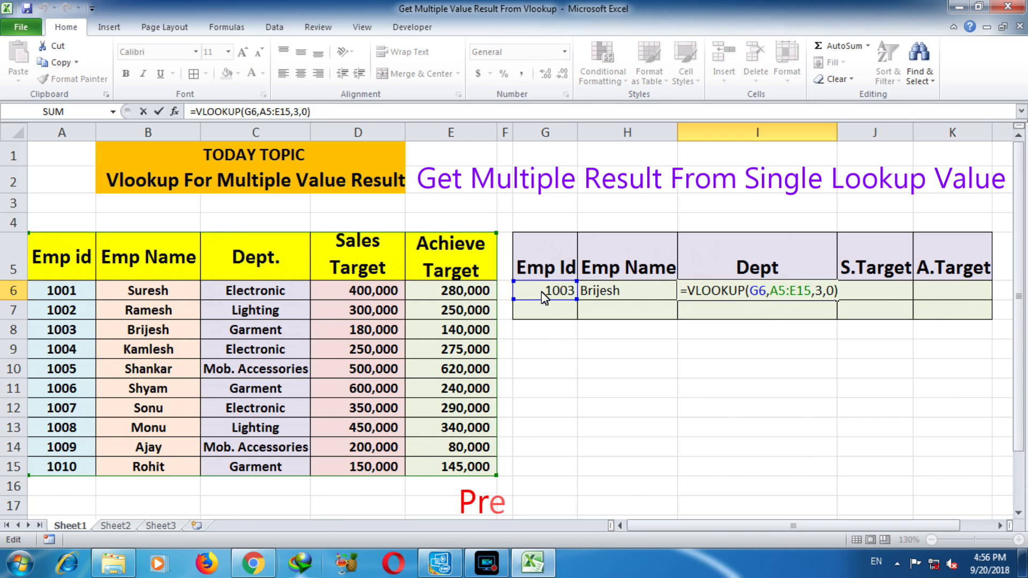
left_click(779, 292)
- Make A5, E15 and G6 absolute so I6 reads =VLOOKUP($G$6,$A$5:$E$15,3,0)
key("F4")
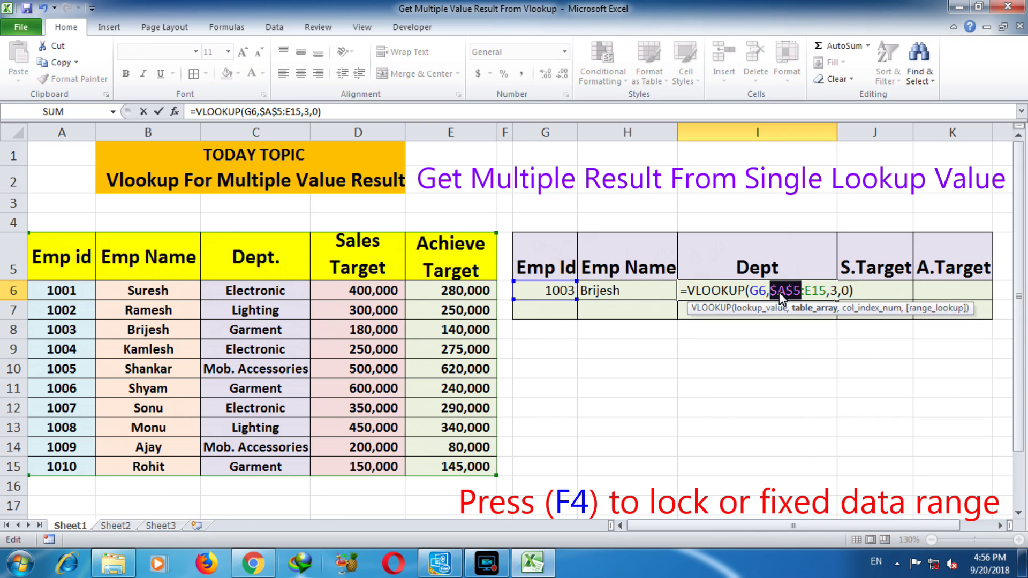
left_click(811, 292)
key("F4")
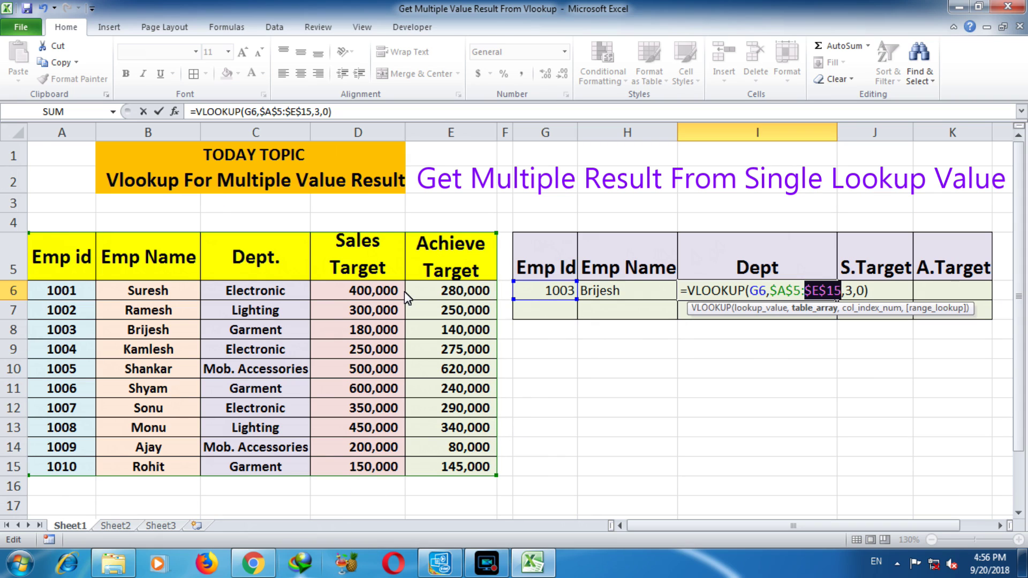
double_click(758, 291)
key("F4")
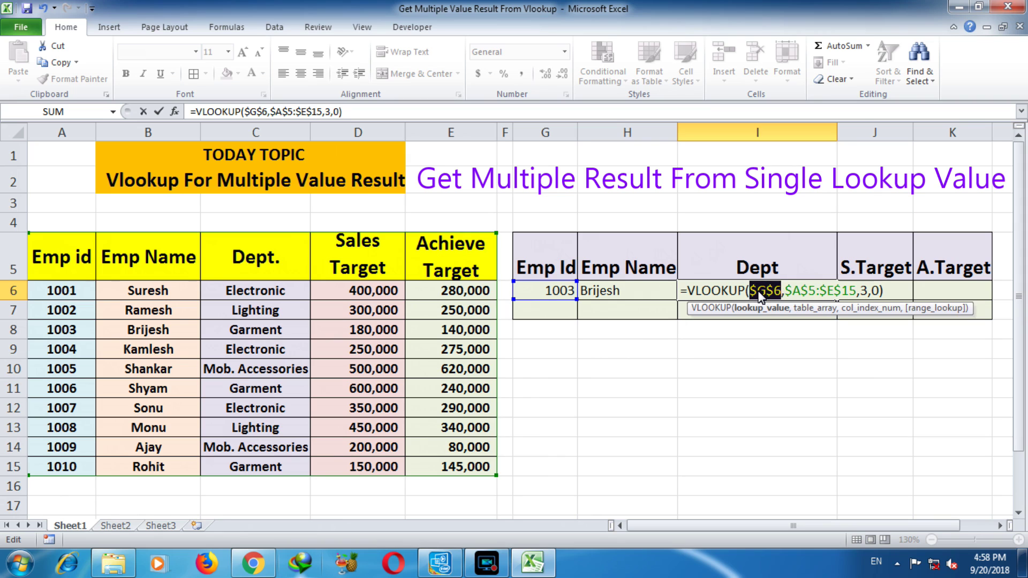
double_click(865, 292)
key("Right")
key("Return")
left_click(806, 295)
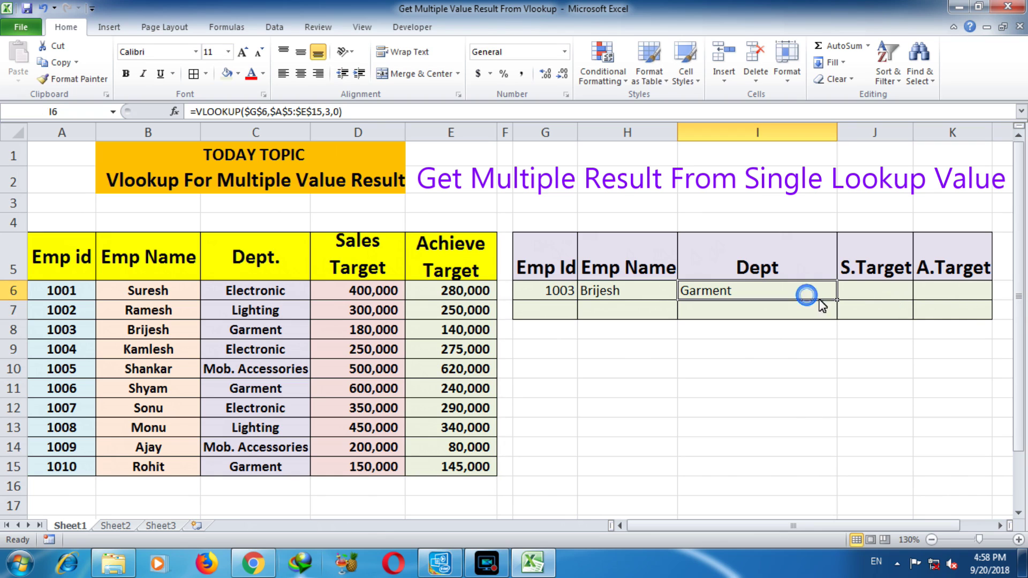
- Fill I6's lookup formula into J6:K6, then change J6's column index from 3 to 4 to return 180000
mouse_move(837, 301)
left_mouse_down()
mouse_move(882, 313)
mouse_move(958, 303)
left_mouse_up()
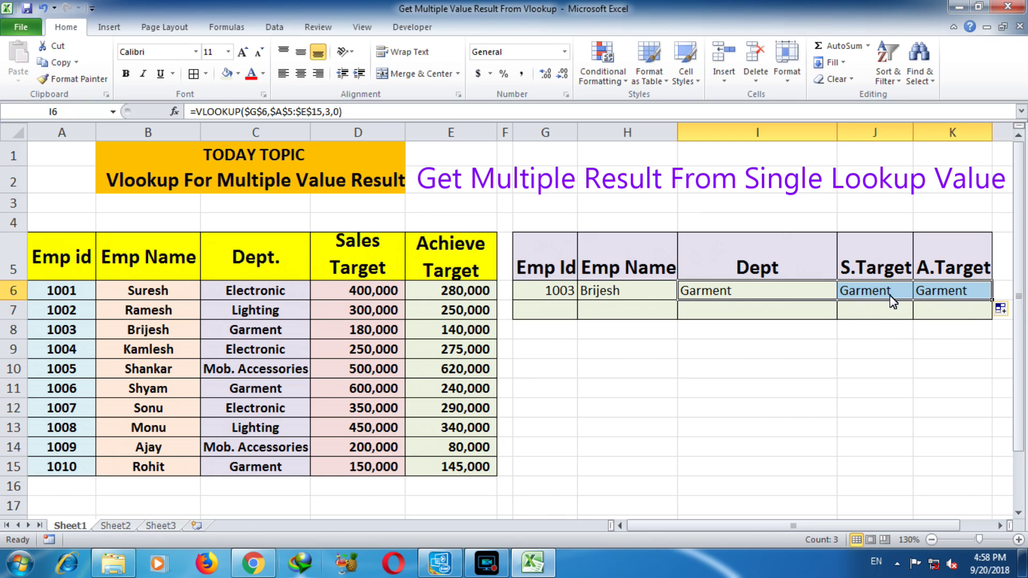
double_click(874, 301)
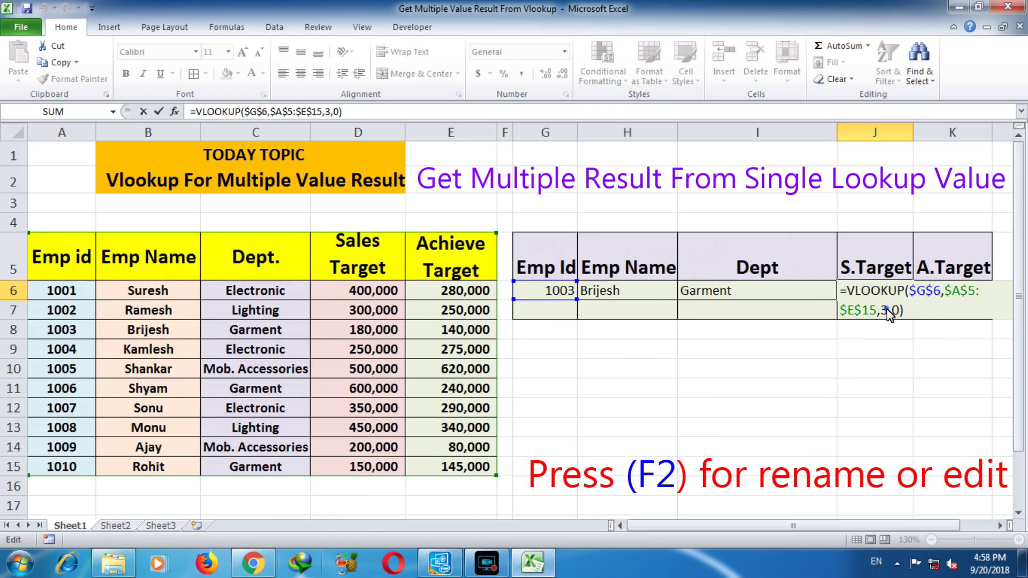
left_click(886, 312)
key("BackSpace")
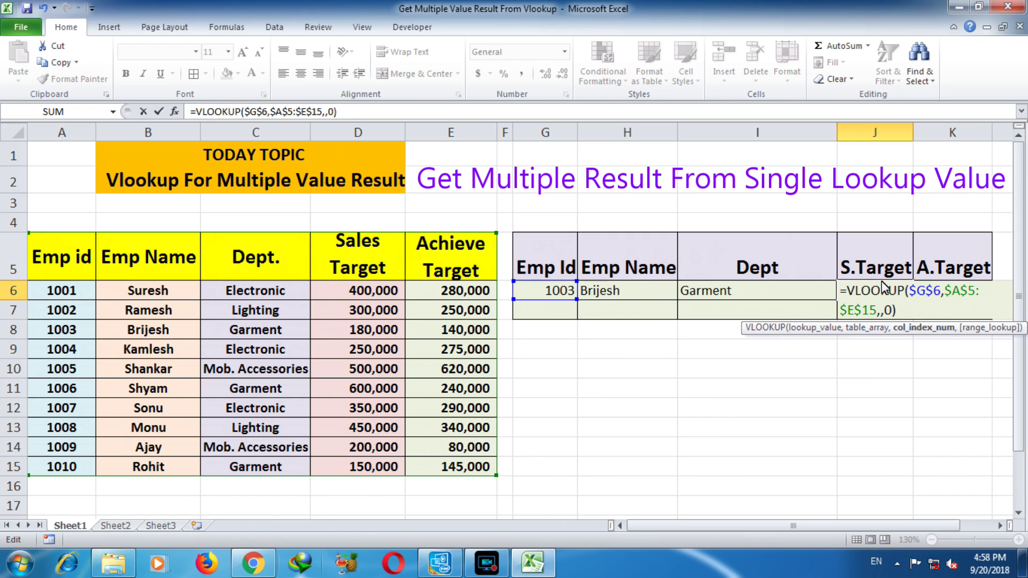
type("4")
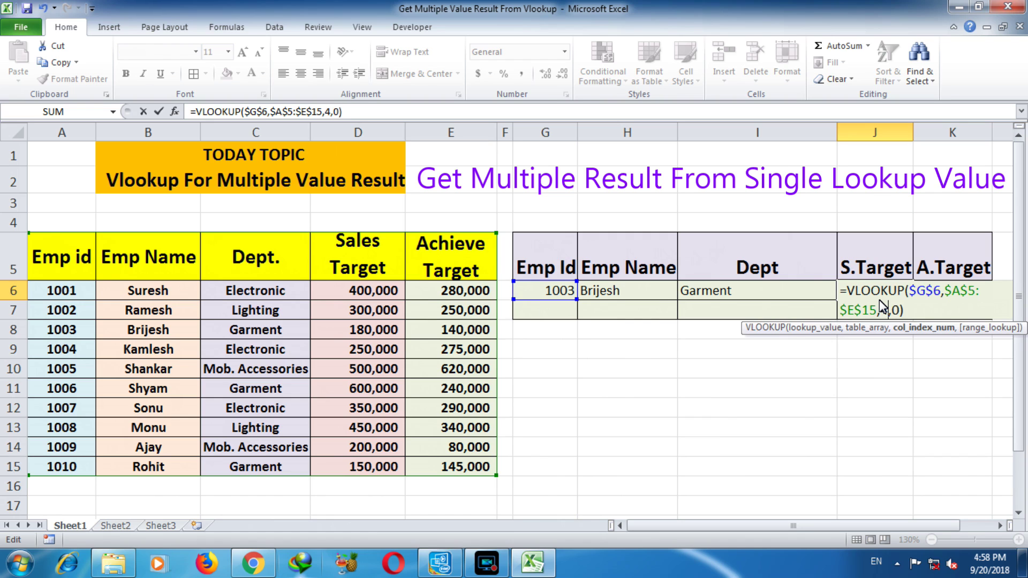
key("Return")
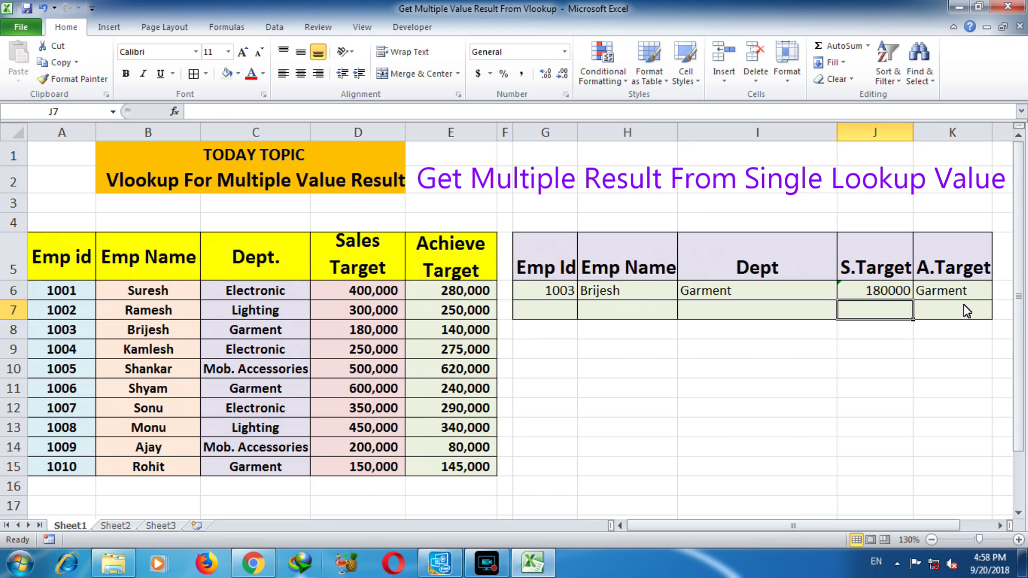
left_click(966, 297)
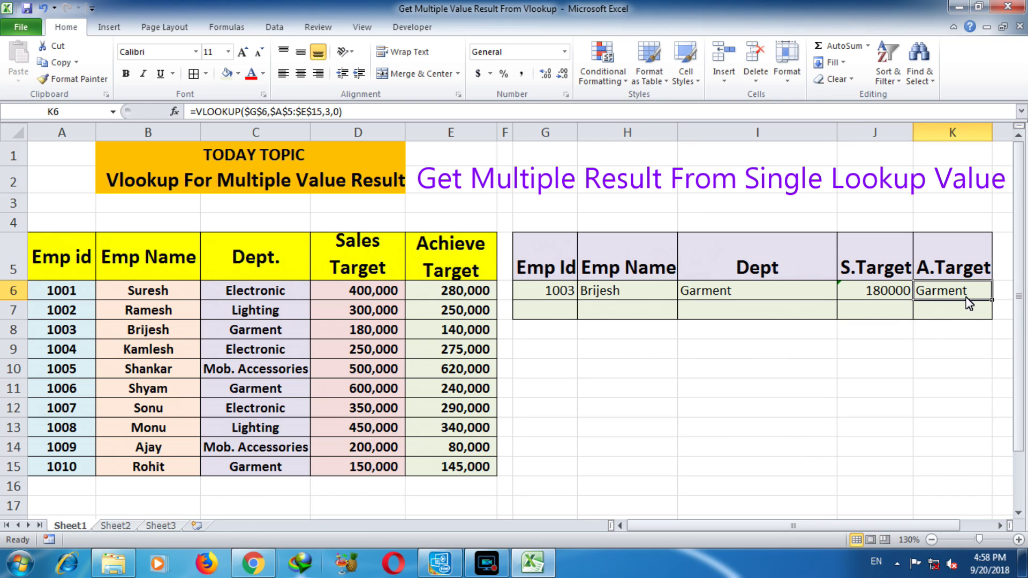
- Change K6's column index from 3 to 5 so it returns the achieved target 140000
key("F2")
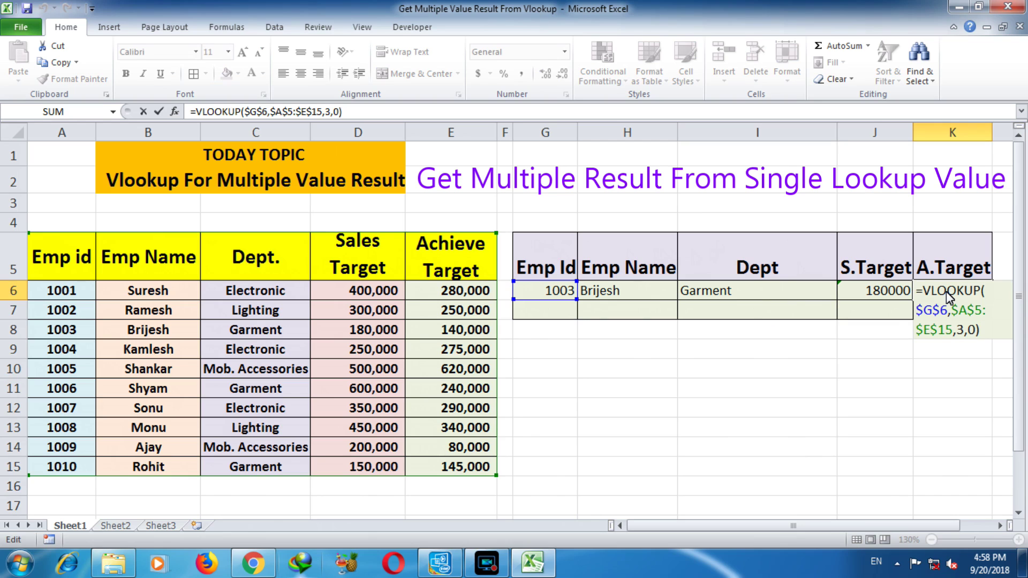
left_click(963, 328)
key("BackSpace")
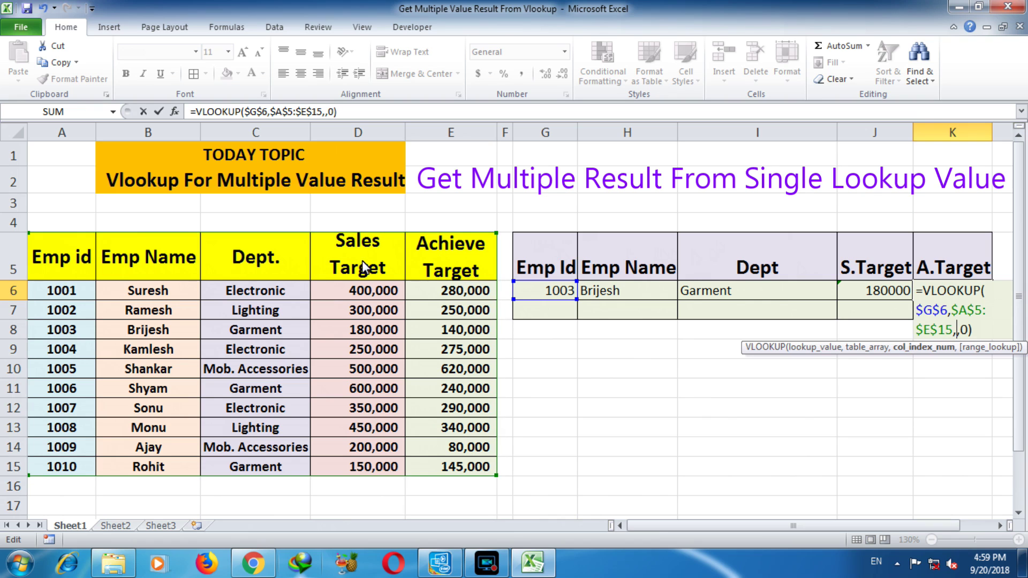
type("5")
key("Return")
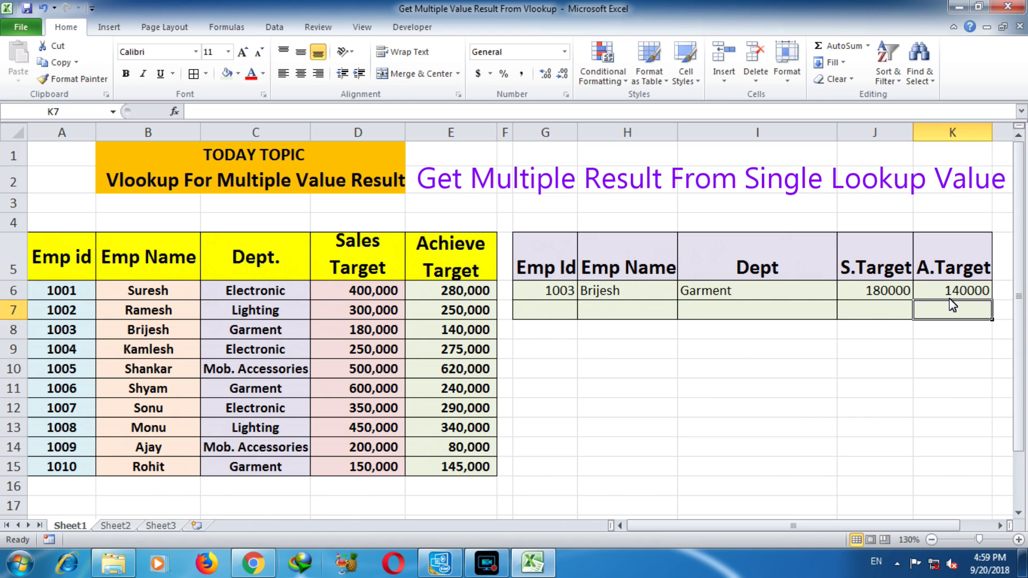
- Enter Emp Id 1007 in G6 and verify the results against row 12: Sonu, Electronic, 350,000, 290,000
left_click(541, 293)
type("1")
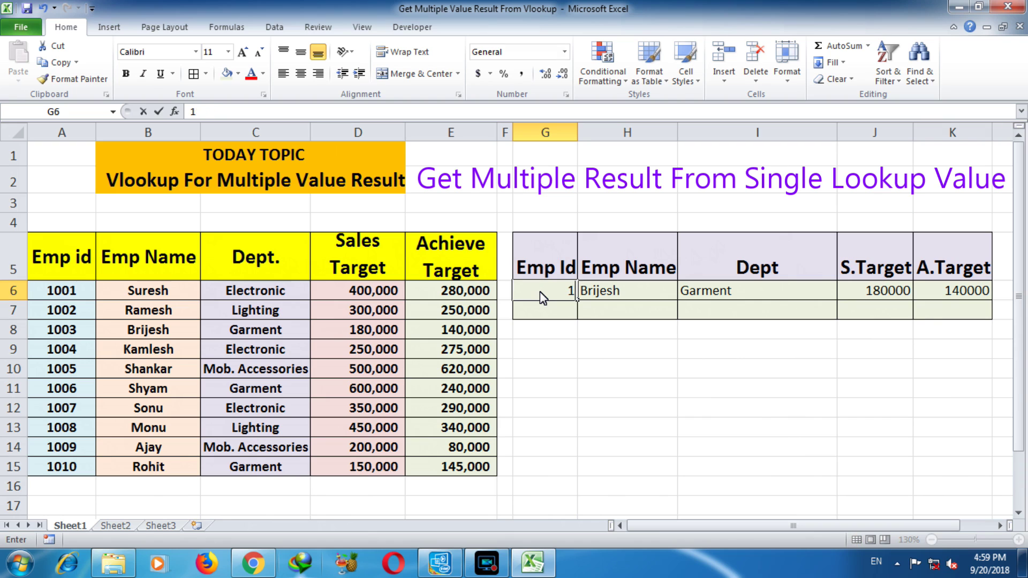
type("007")
key("Return")
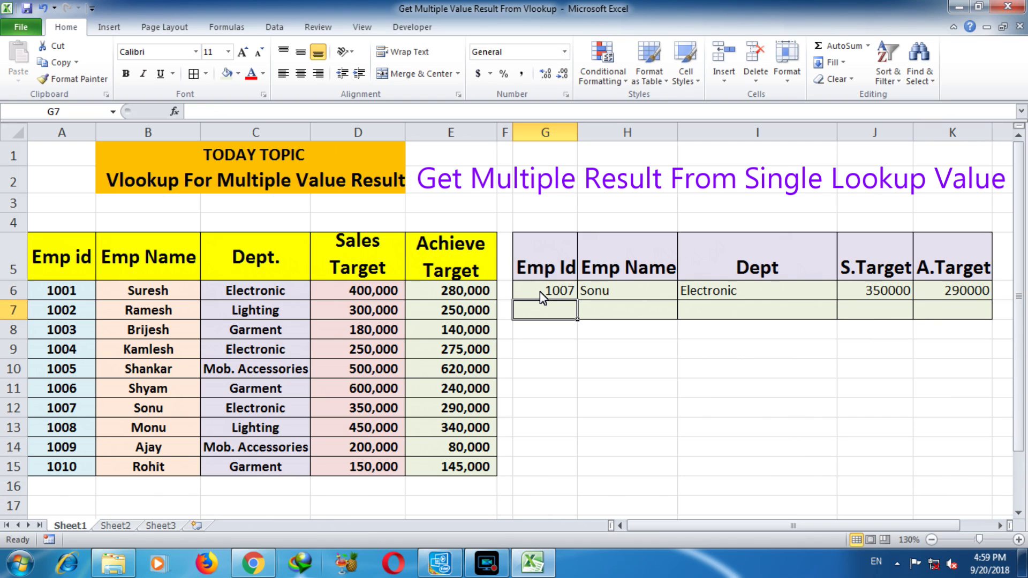
left_click(160, 413)
left_click(234, 411)
left_click(343, 415)
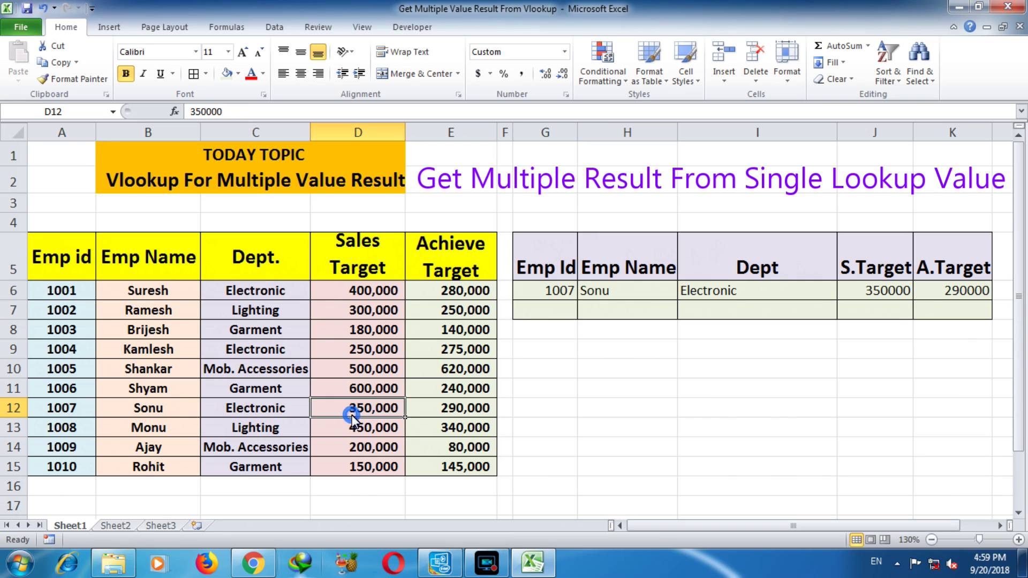
left_click(454, 417)
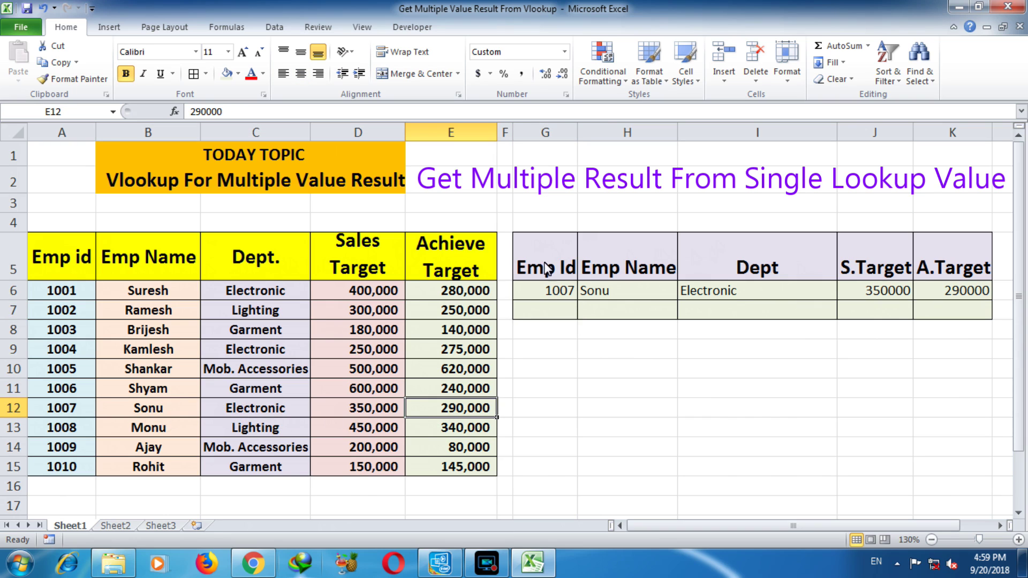
- Enter Emp Id 1003 in G6 and verify the results against row 8: Brijesh, Garment, 180,000, 140,000
left_click(547, 296)
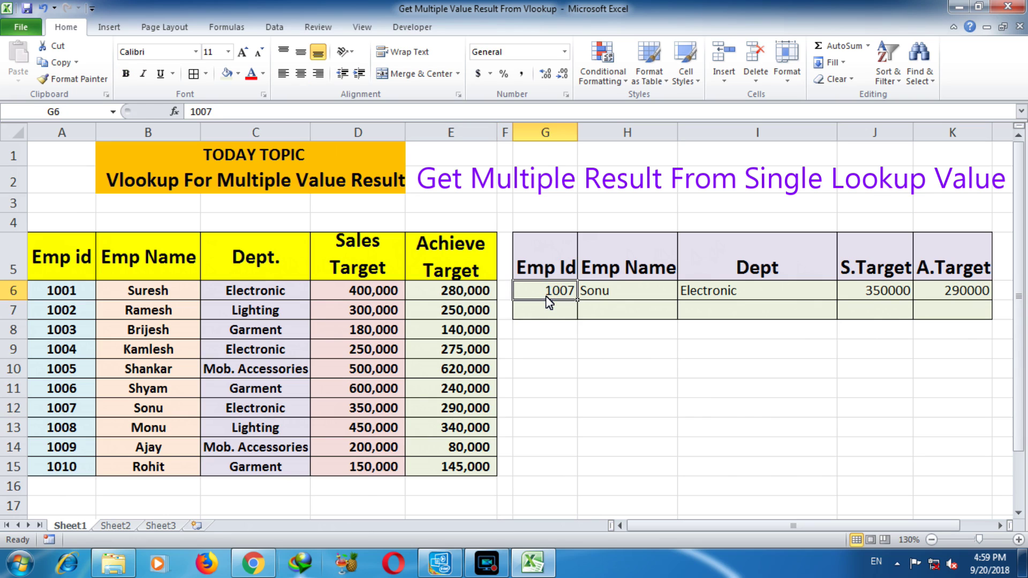
type("1003")
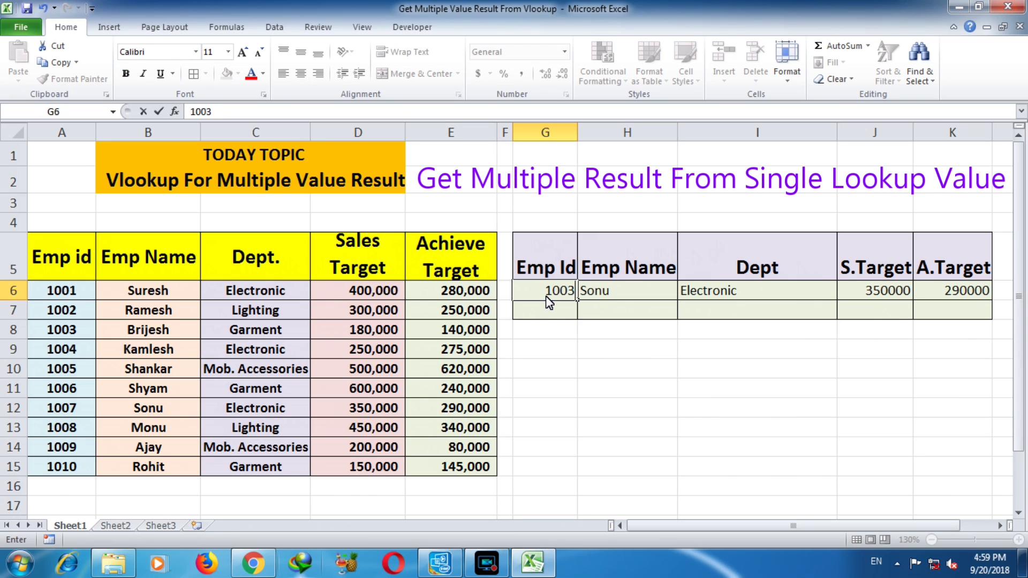
key("Return")
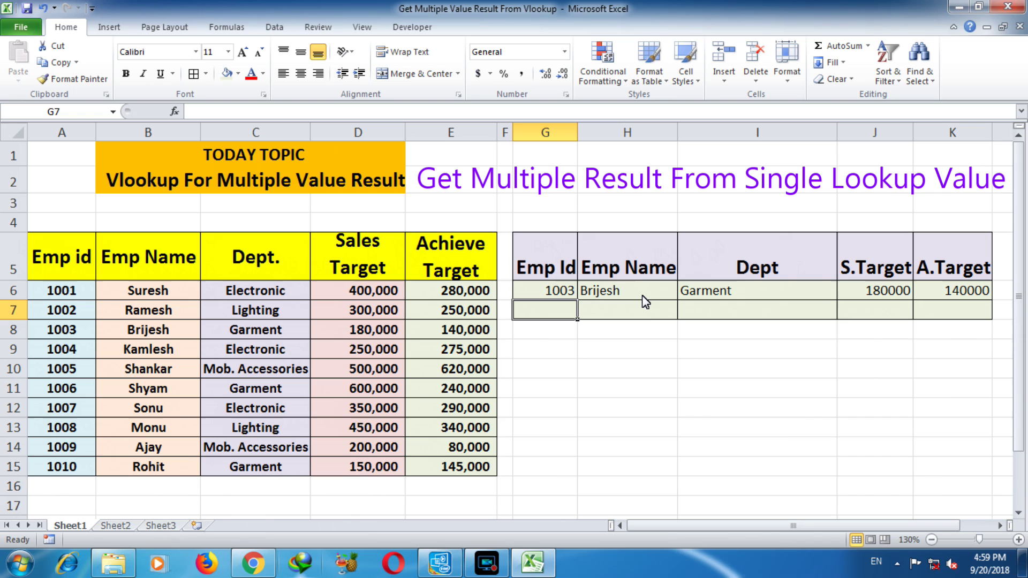
left_click(160, 336)
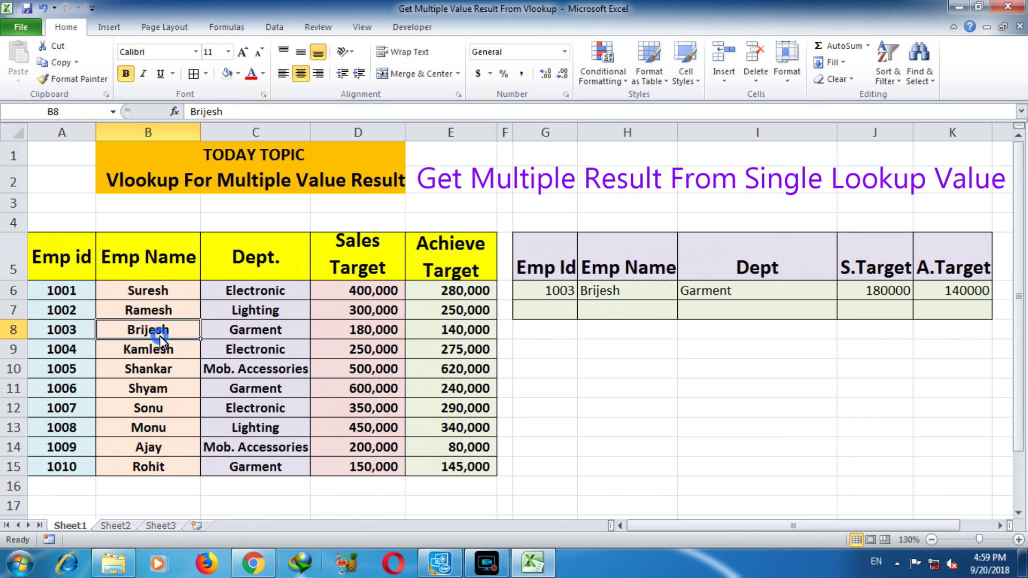
left_click(259, 335)
left_click(344, 334)
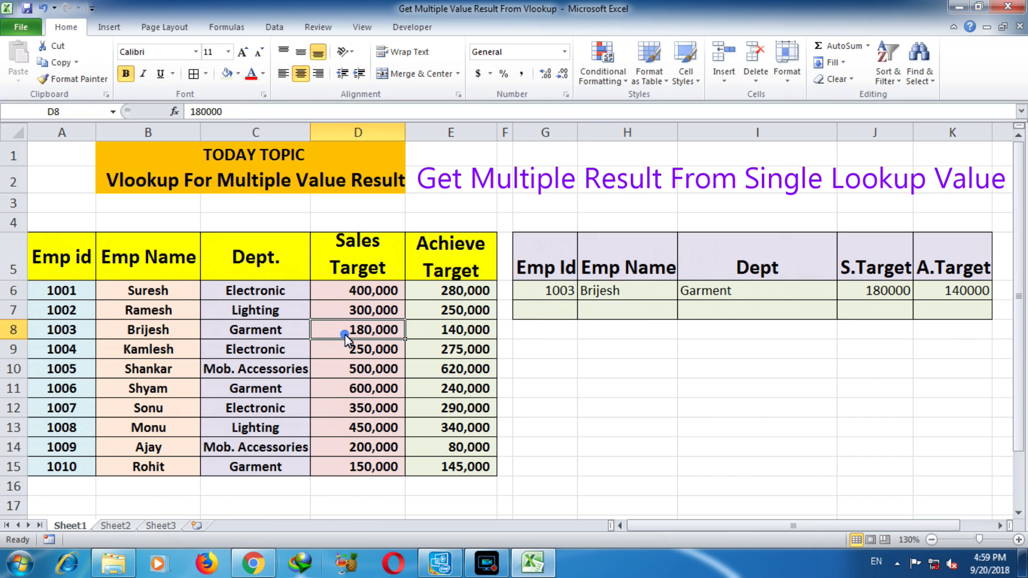
left_click(433, 336)
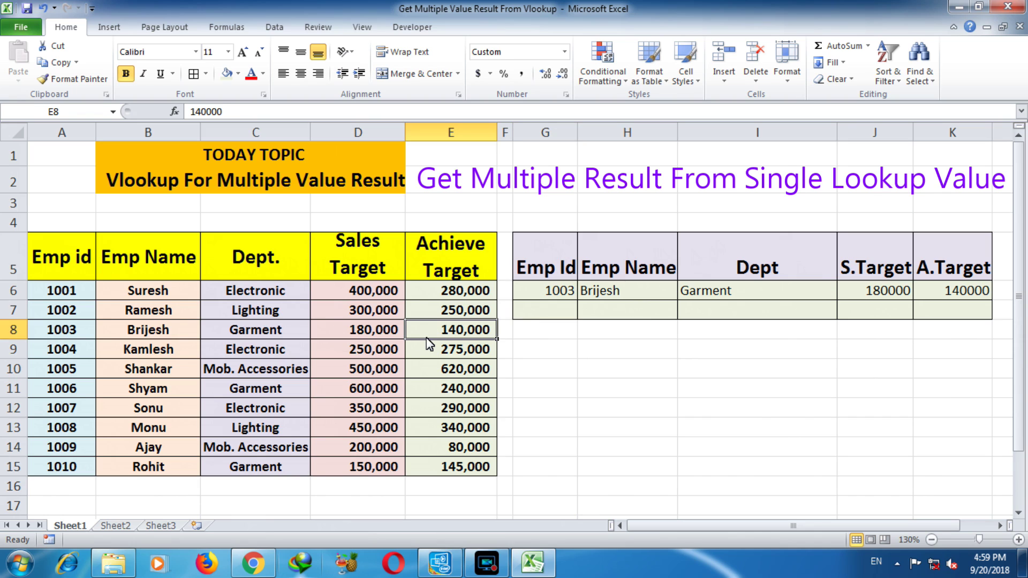